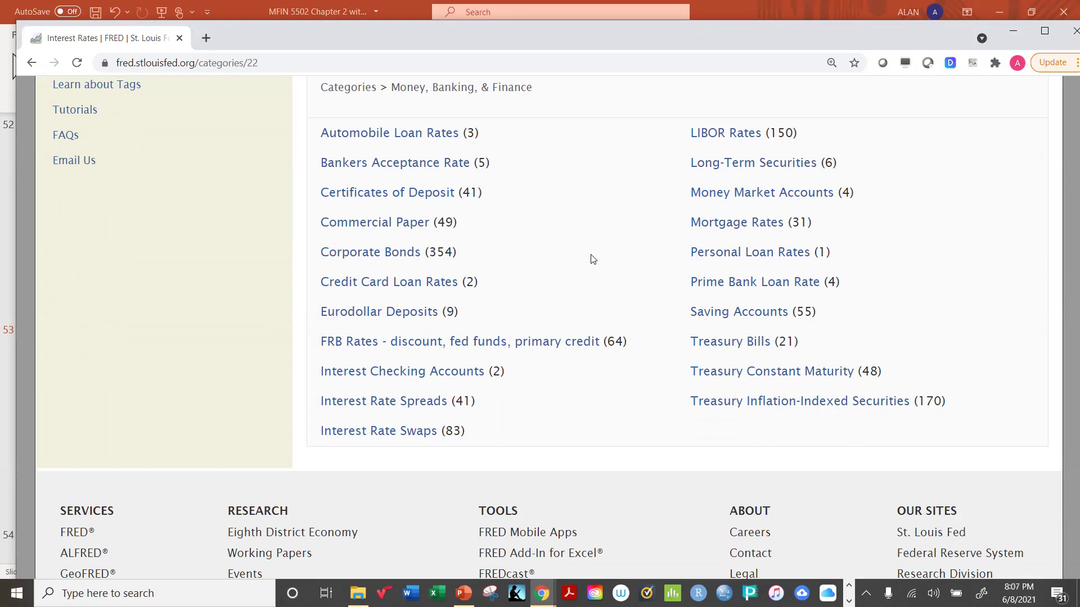
- Graph the monthly Bank Prime Loan Rate series from the Prime Bank Loan Rate category and view its full history
left_click(721, 283)
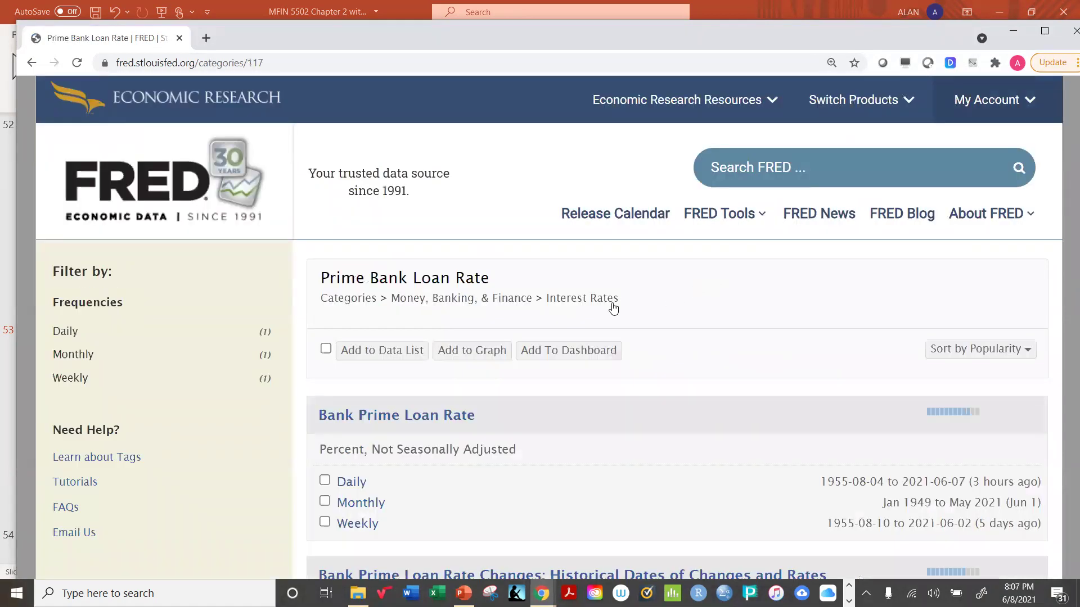
scroll(559, 338, "down", 3)
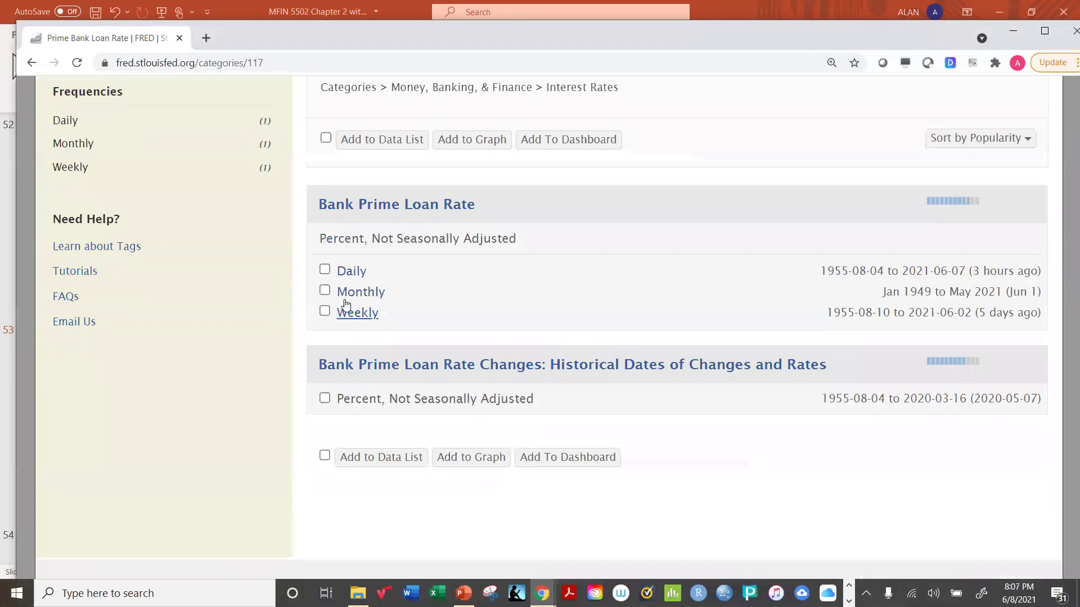
left_click(325, 291)
scroll(719, 281, "up", 1)
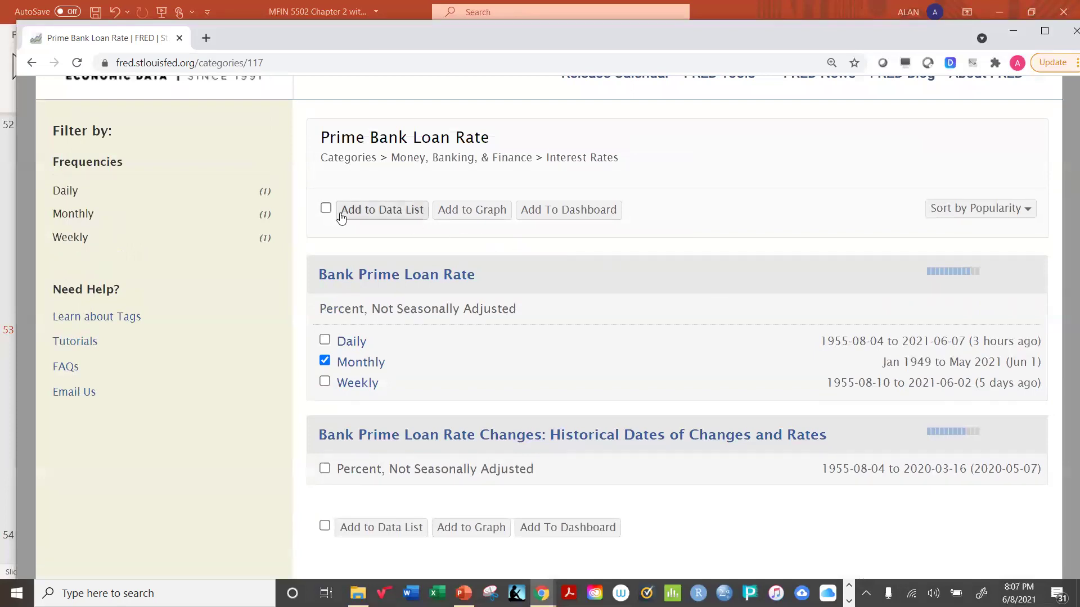
left_click(327, 208)
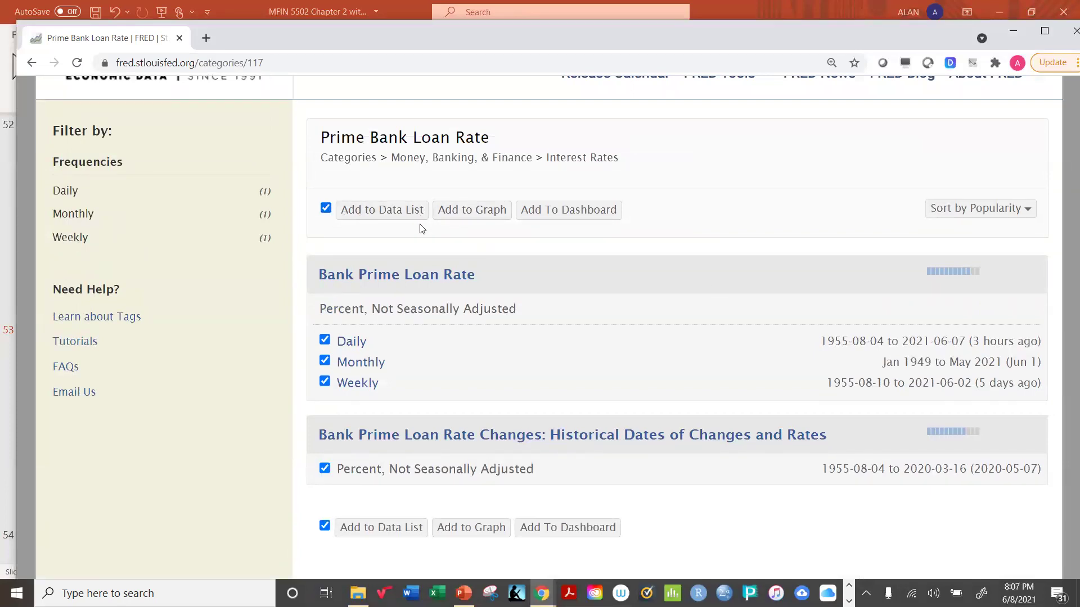
left_click(326, 209)
left_click(325, 361)
left_click(483, 216)
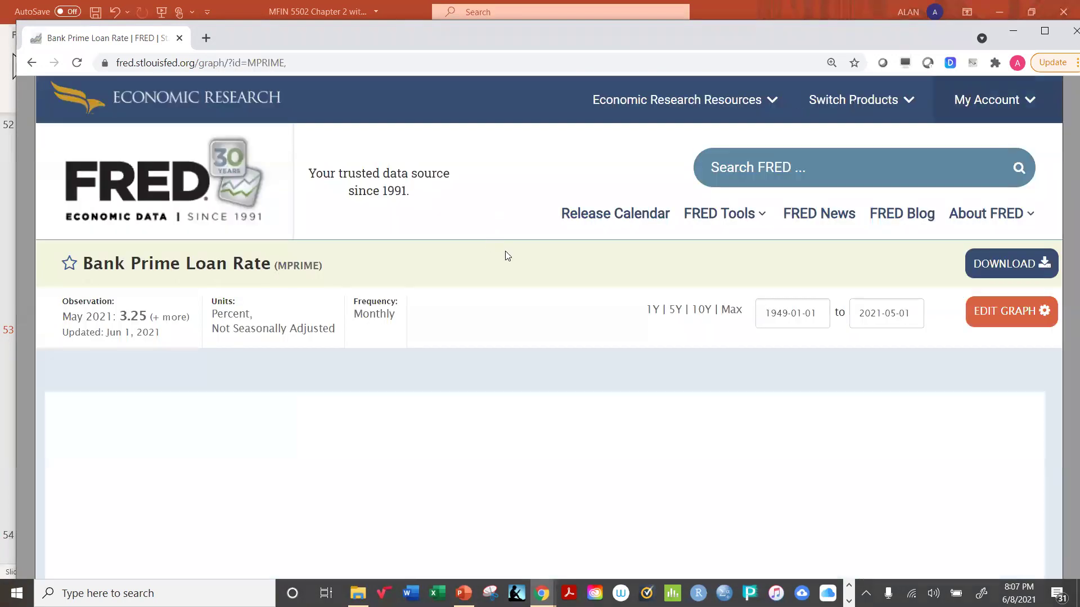
scroll(503, 255, "down", 2)
scroll(503, 254, "down", 1)
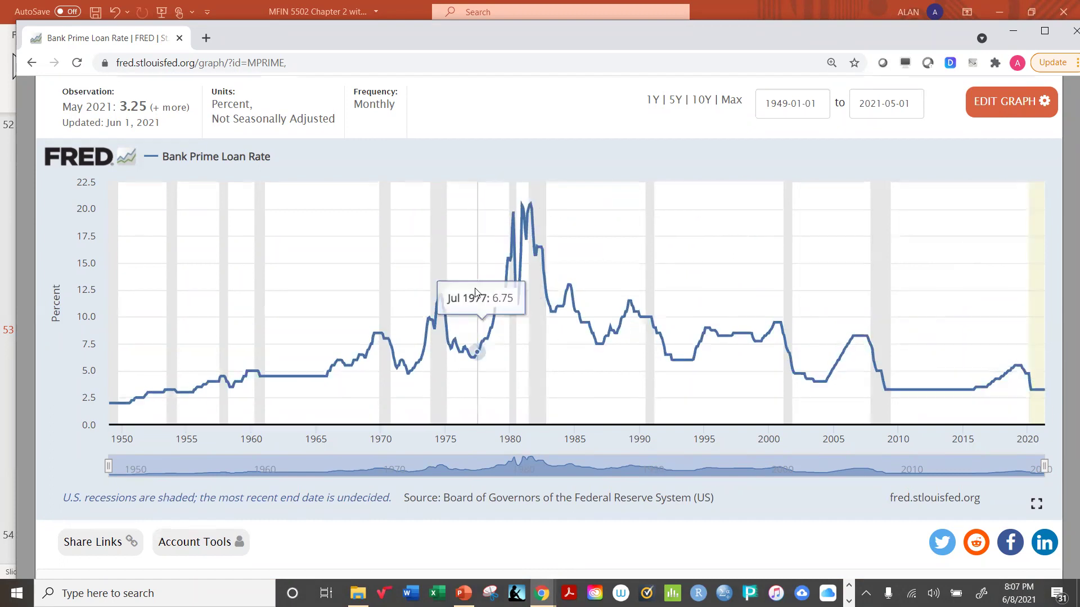
- Return to the Interest Rates categories and graph the monthly Effective Federal Funds Rate from the FRB Rates category
scroll(450, 337, "up", 3)
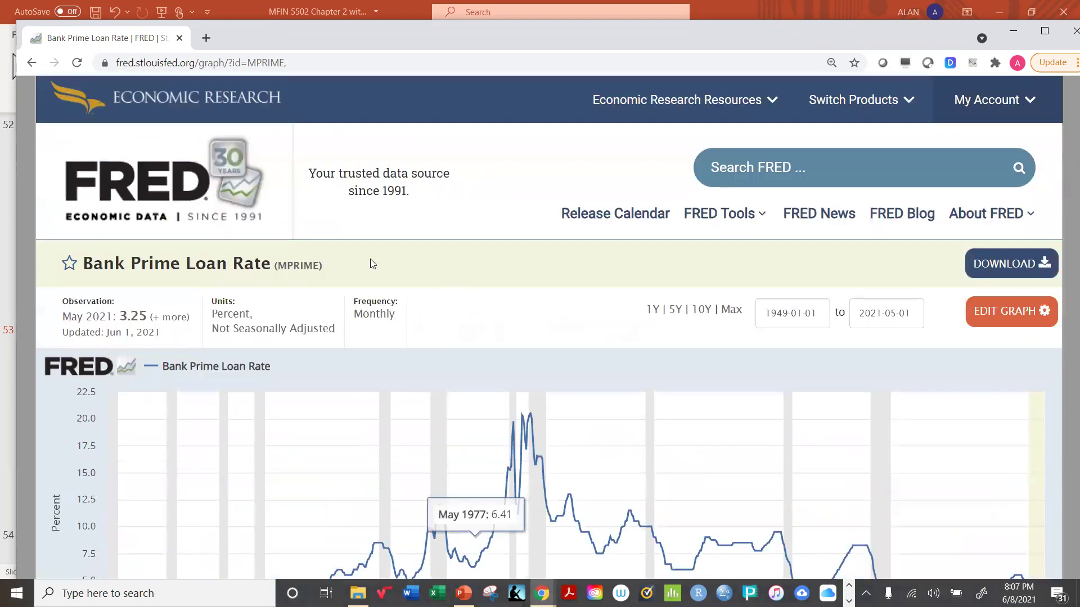
left_click(31, 62)
scroll(395, 361, "down", 3)
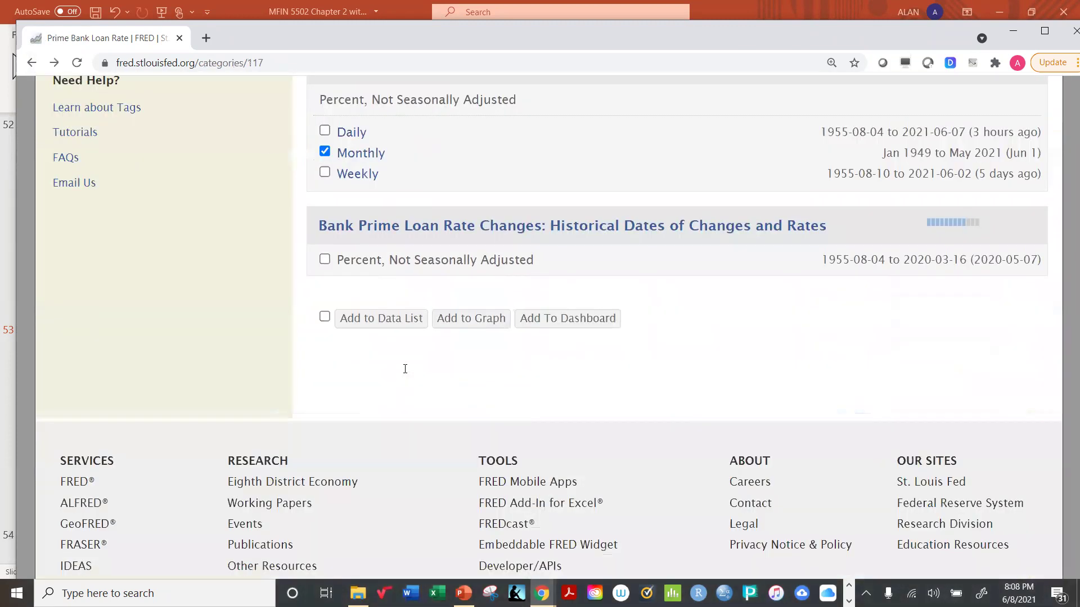
scroll(405, 369, "up", 6)
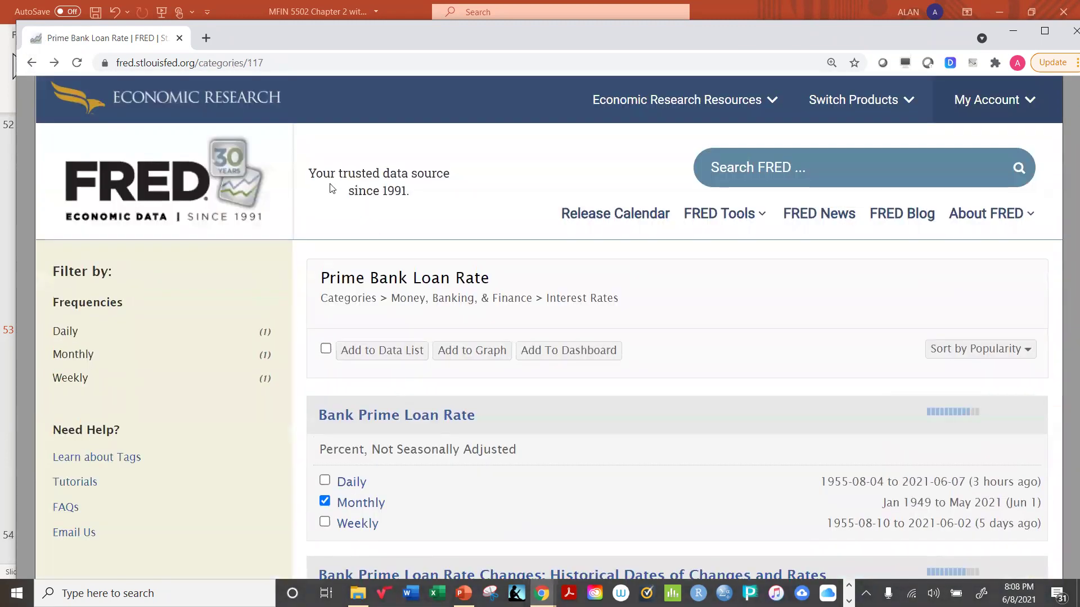
left_click(33, 64)
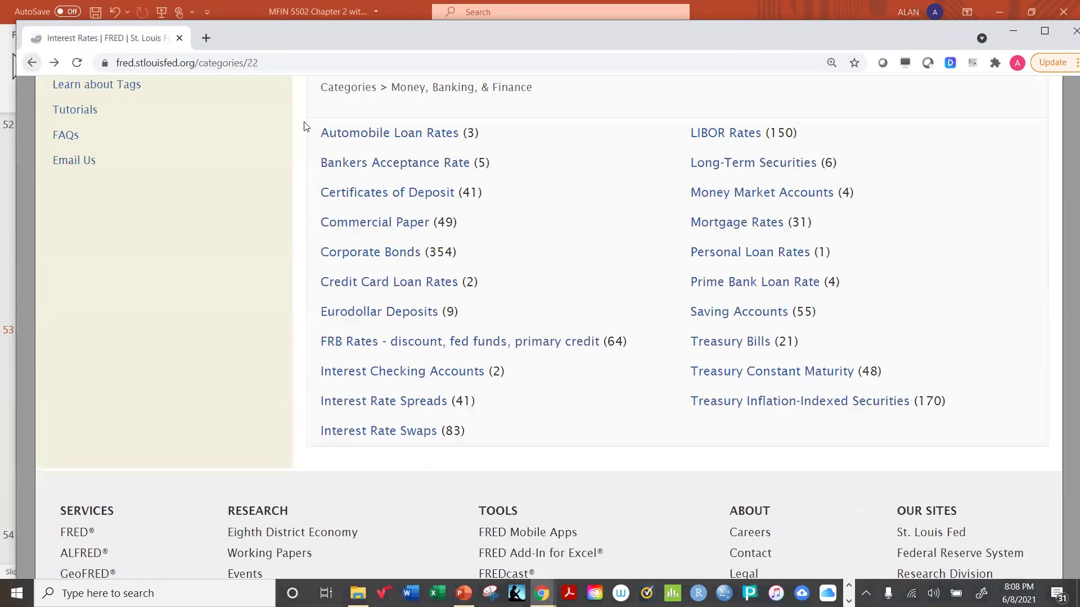
left_click(493, 344)
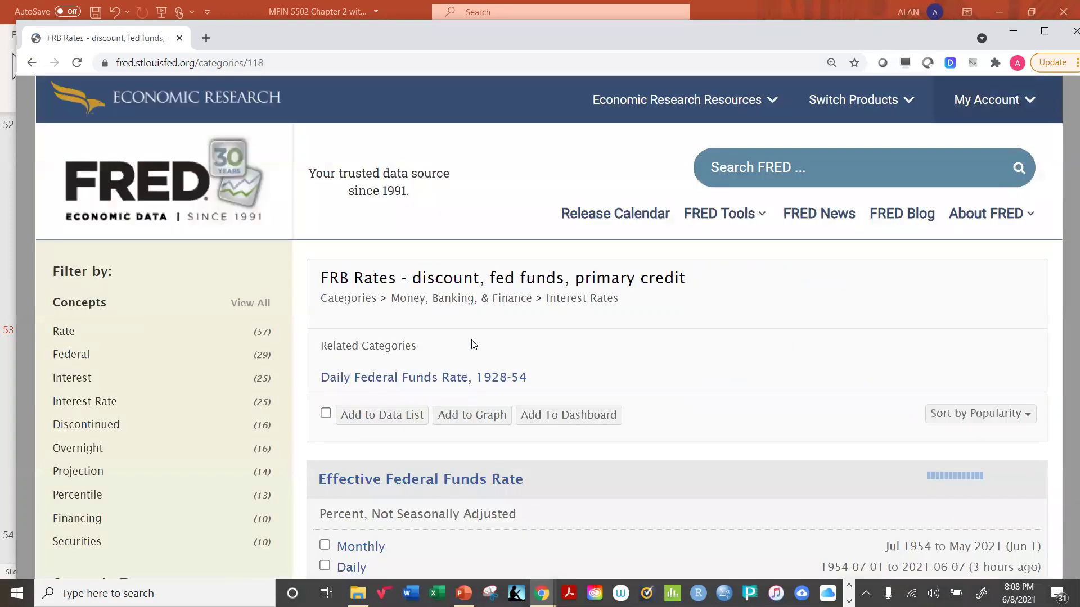
scroll(474, 345, "down", 3)
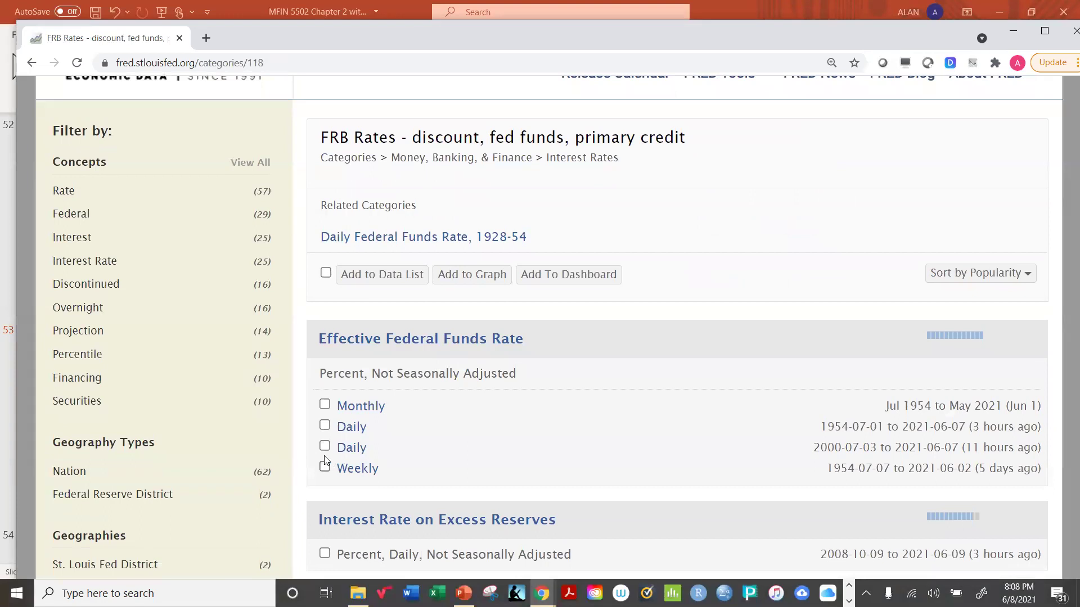
left_click(324, 405)
left_click(474, 278)
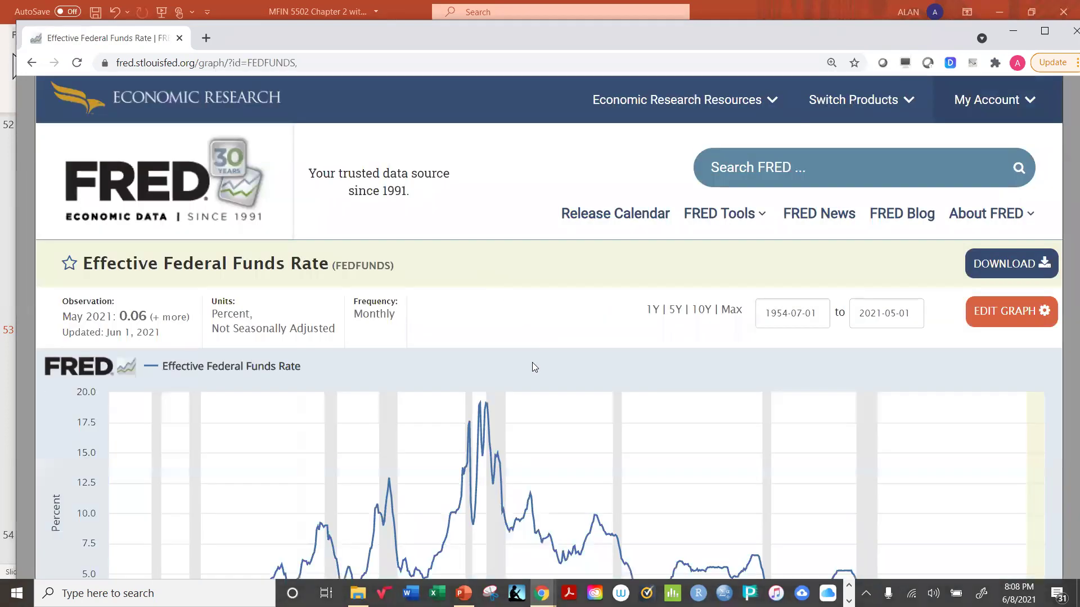
scroll(533, 362, "down", 3)
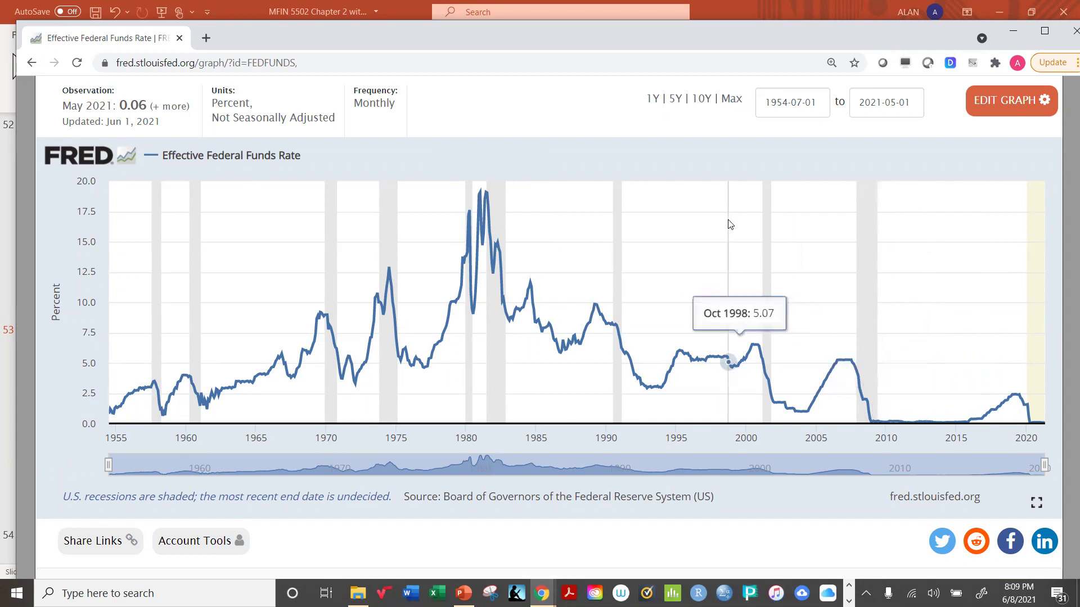
- Switch to the PowerPoint presentation and advance to slide 54 on inflation
key("alt+Tab")
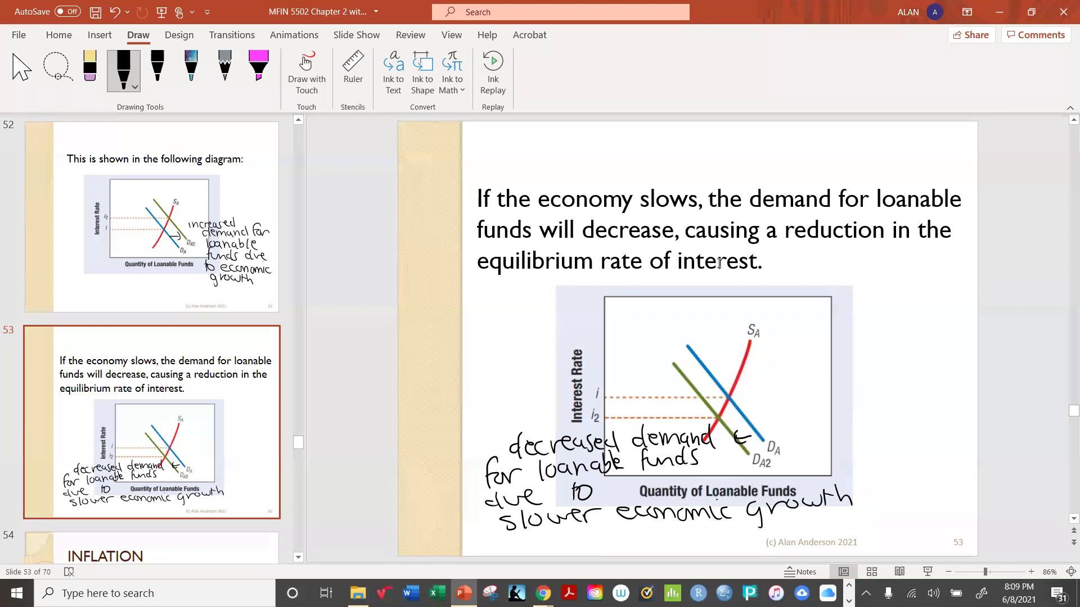
key("Page_Down")
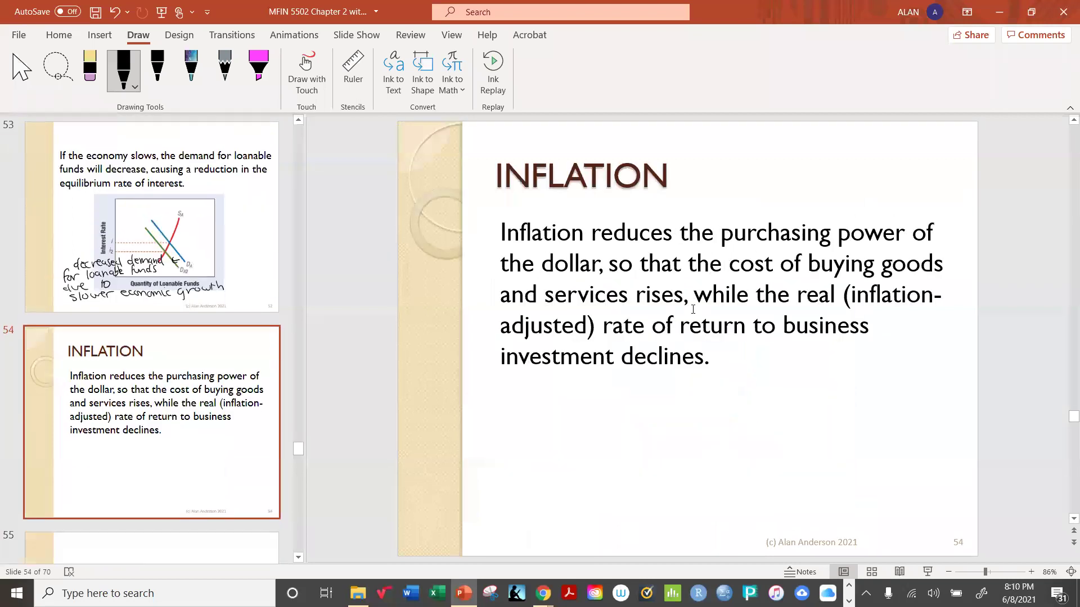
scroll(669, 305, "down", 1)
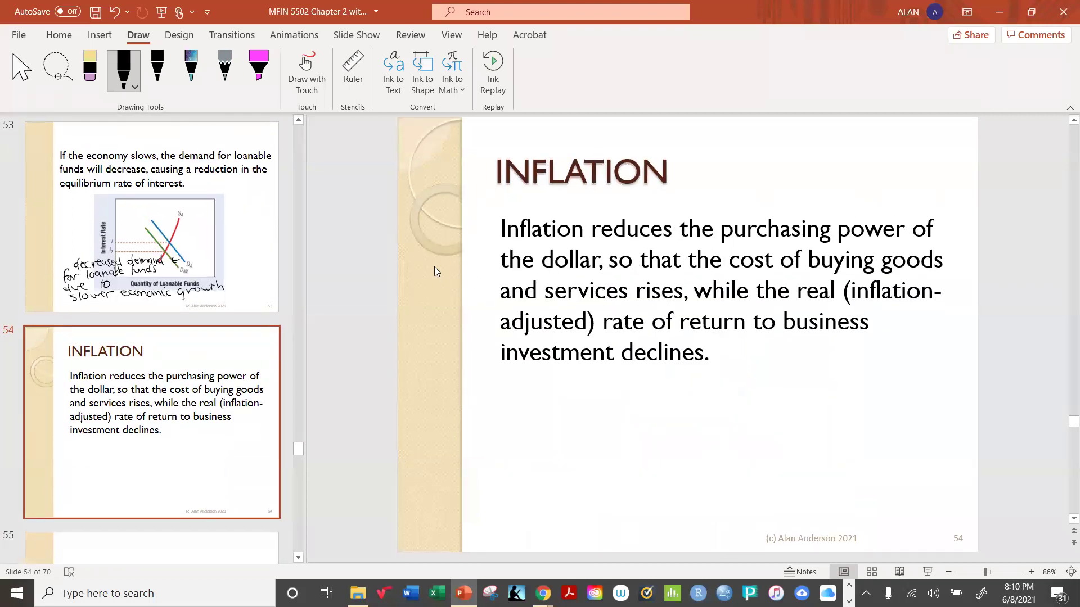
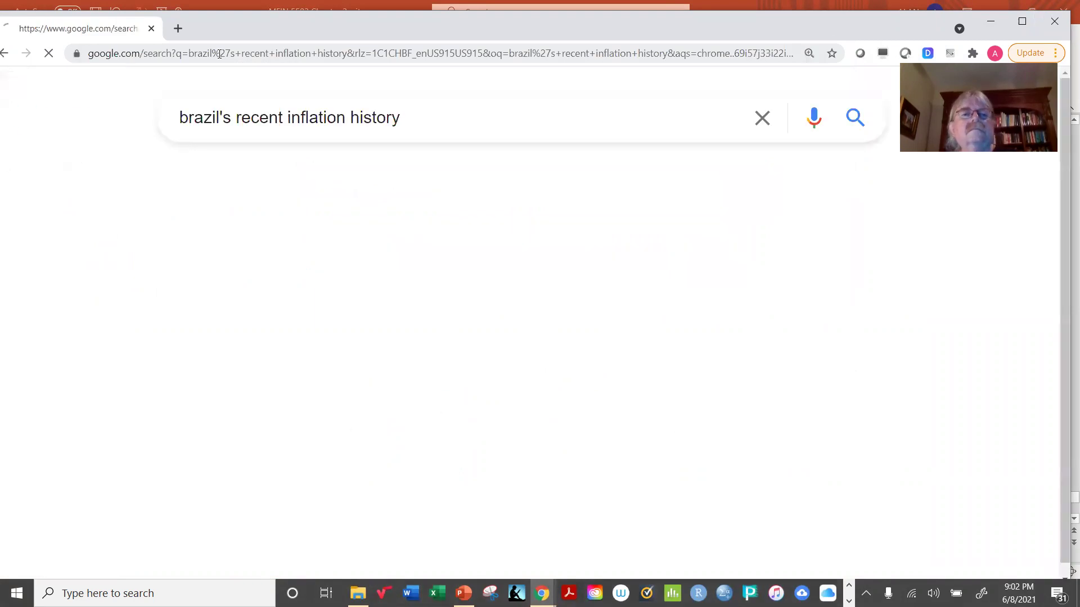
- Open Statista's Brazil inflation rate page from the Google search results and examine the chart covering 1986 to 2026
scroll(407, 403, "down", 1)
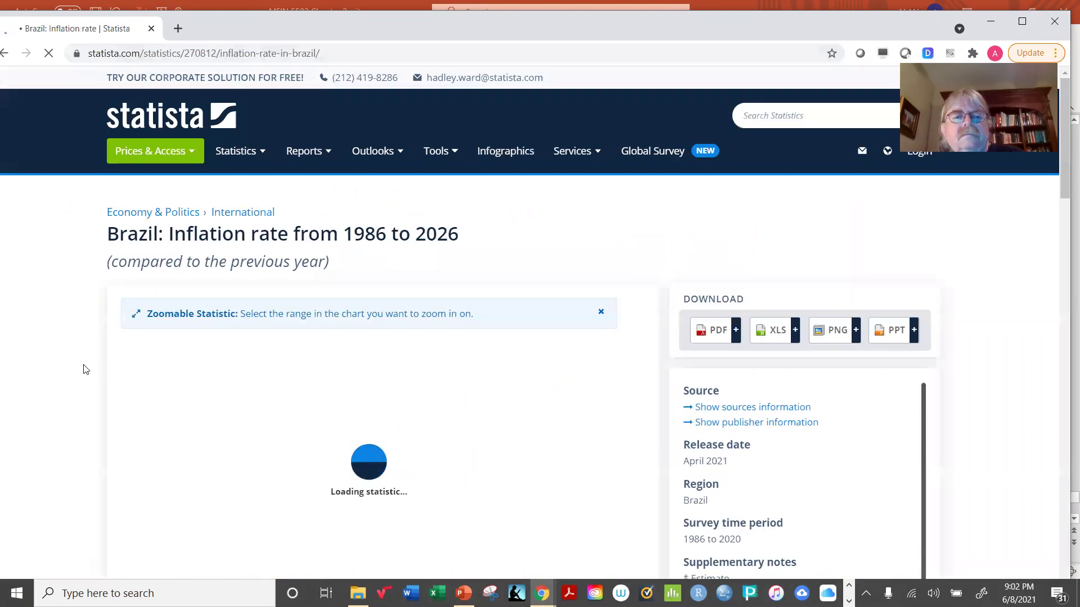
scroll(83, 367, "down", 3)
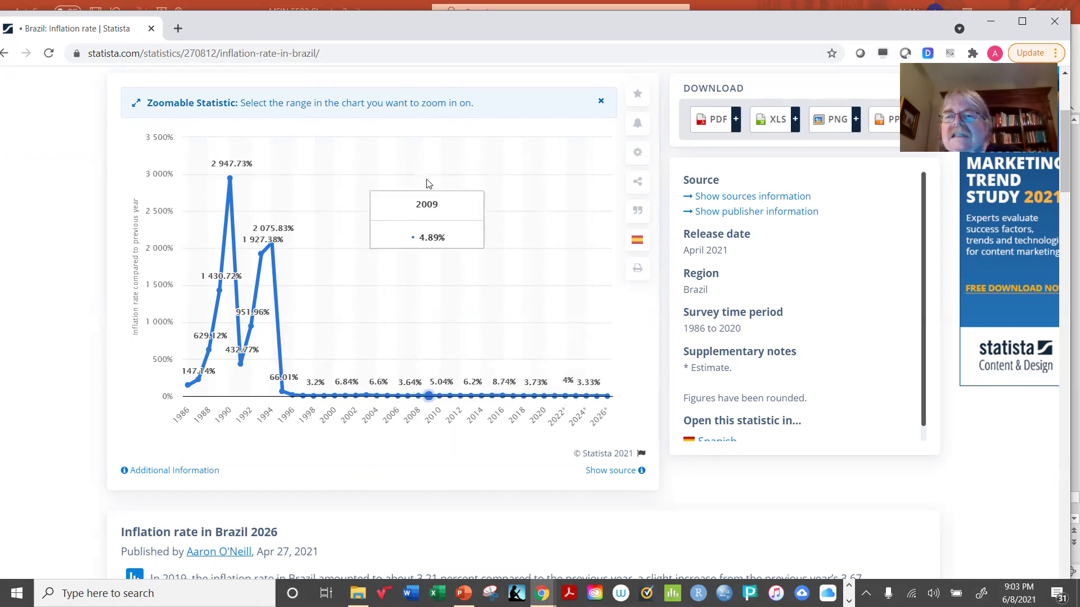
scroll(424, 185, "up", 4)
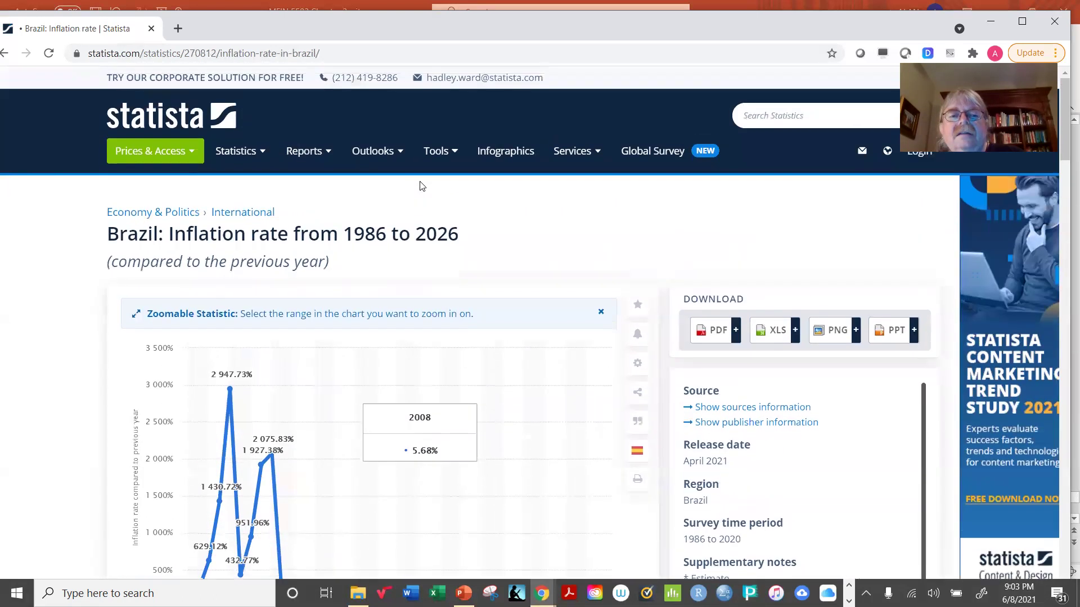
scroll(422, 186, "down", 4)
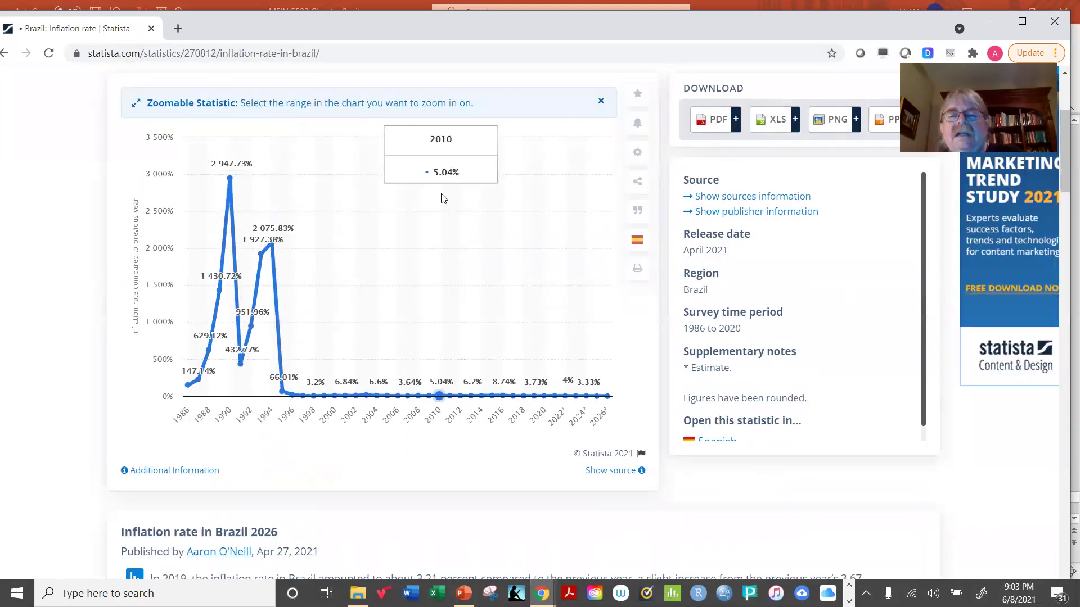
scroll(442, 197, "up", 4)
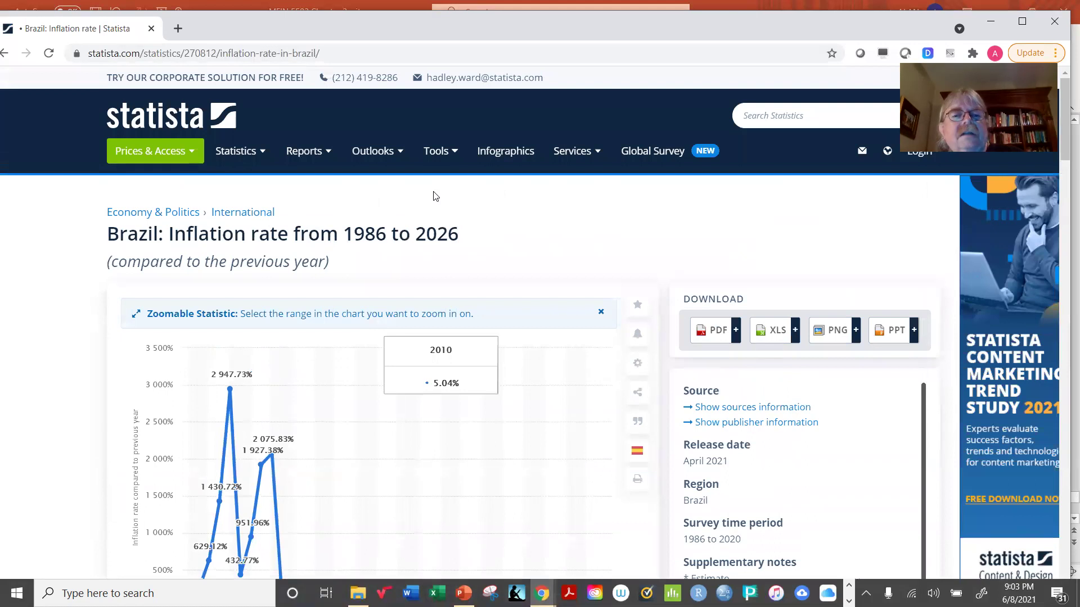
- Search Statista for "zimbabwe inflation rate" and look through the results
left_click(779, 112)
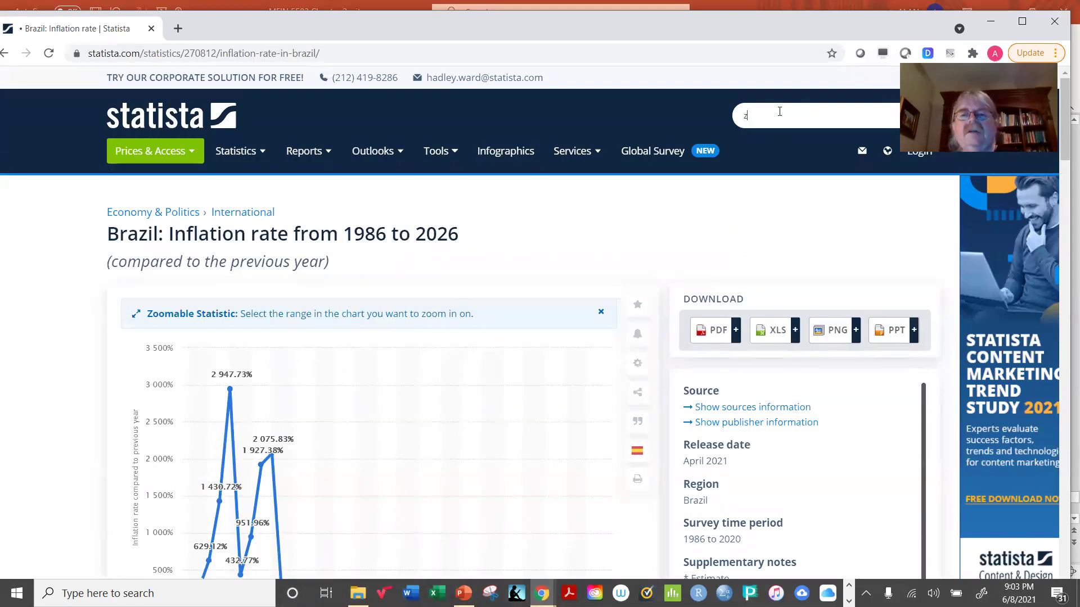
type("zimbabwe inflation rate")
key("Return")
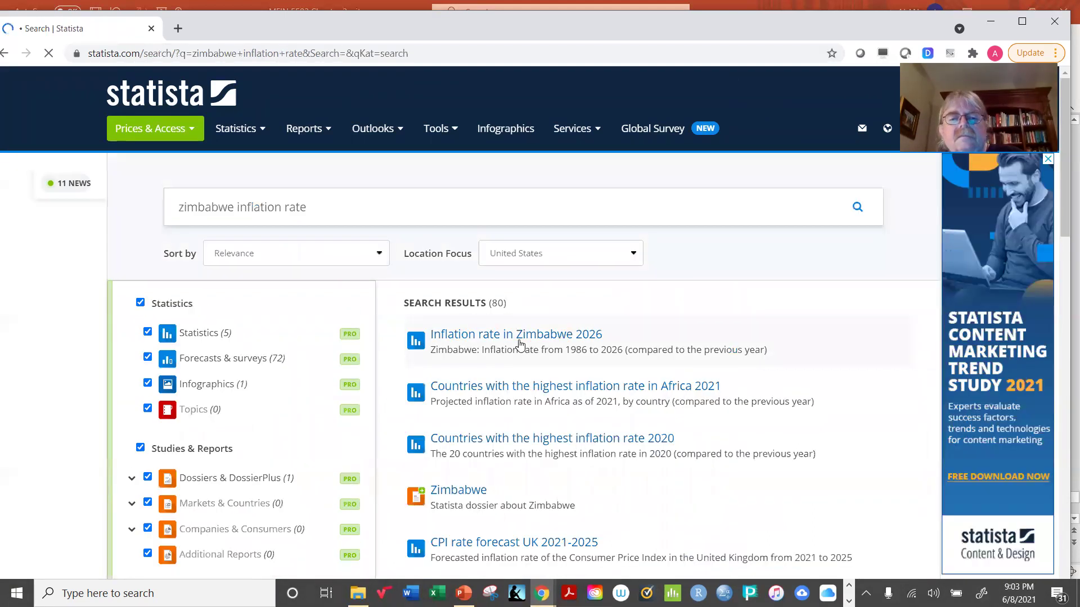
scroll(516, 338, "down", 2)
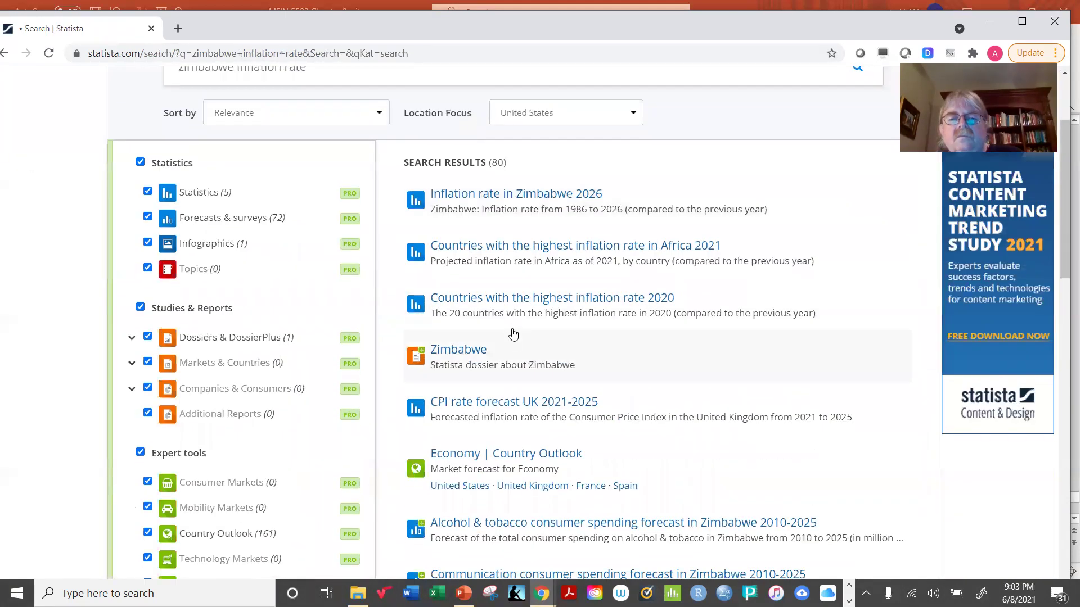
scroll(476, 352, "down", 9)
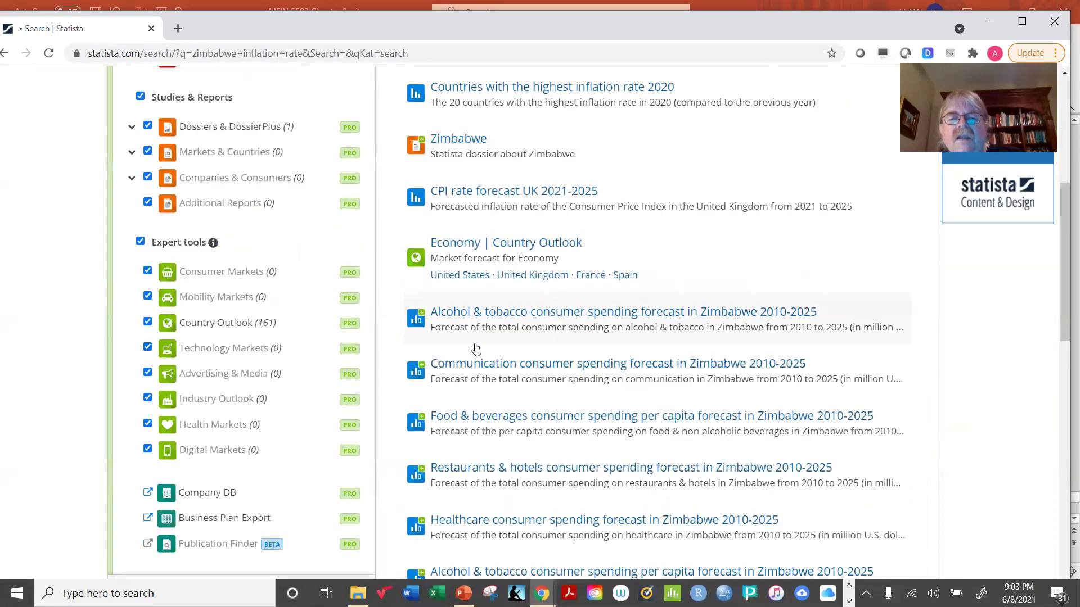
scroll(476, 344, "up", 9)
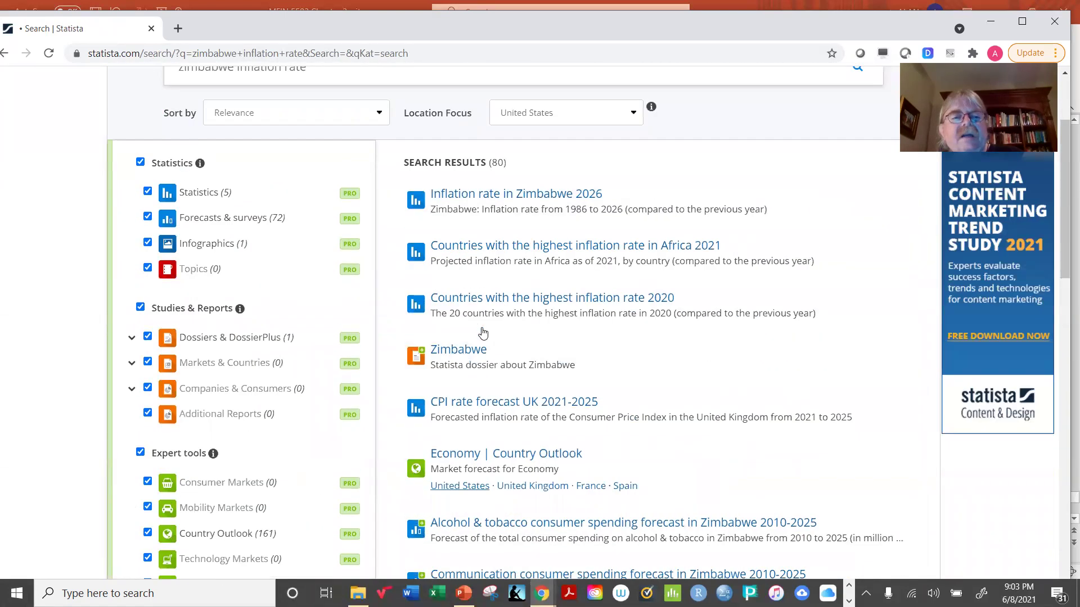
- Switch to PowerPoint, review slides 74, 73 and 72 on foreign flows of funds, and look back through the earlier annotated slides
key("alt+Tab")
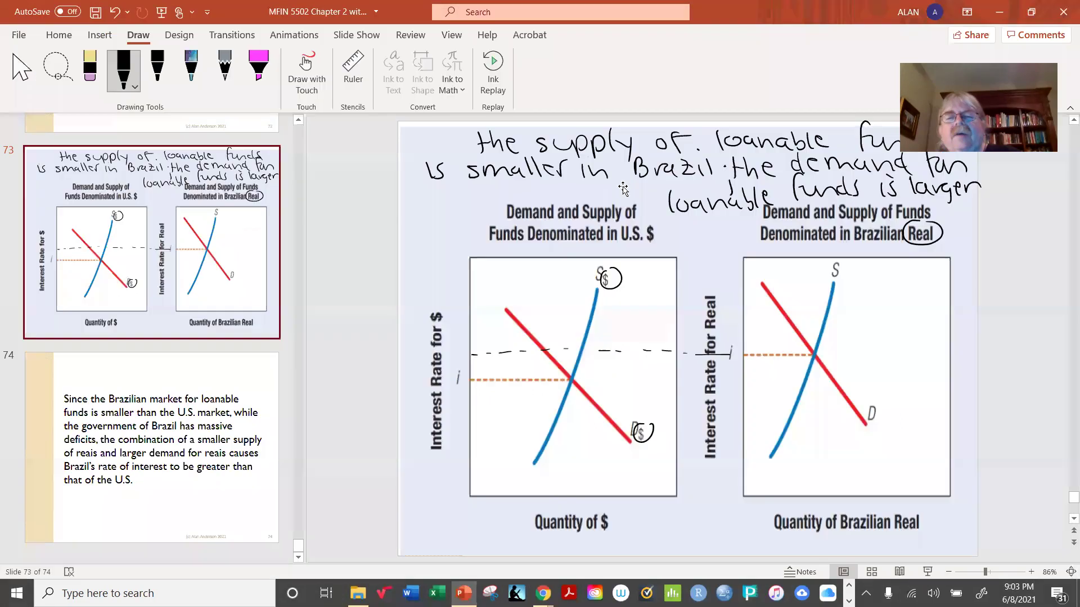
left_click(225, 393)
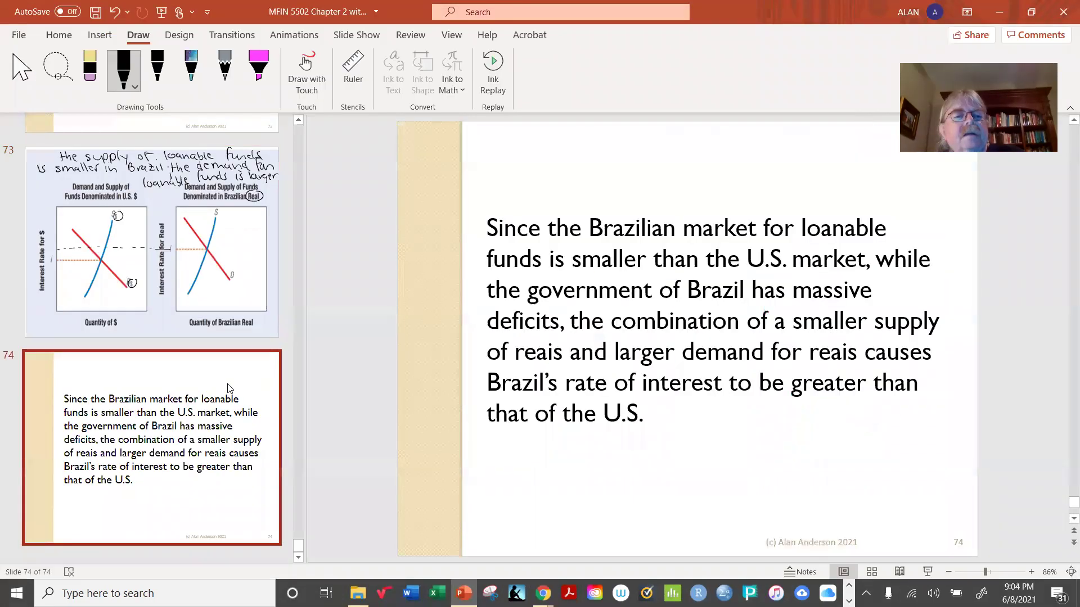
left_click(258, 248)
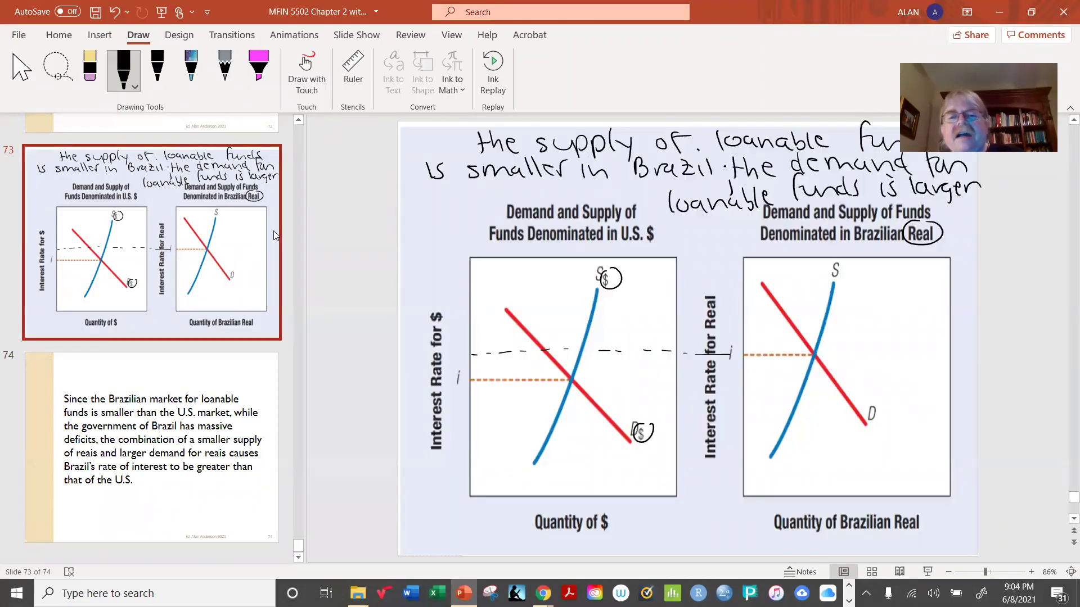
scroll(224, 240, "up", 3)
left_click(187, 197)
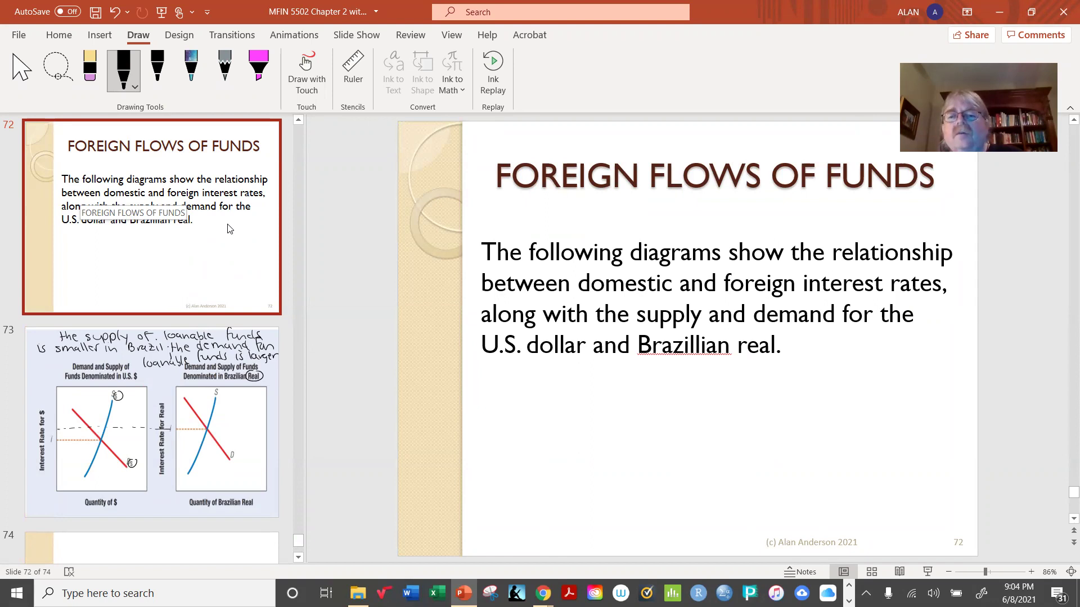
scroll(228, 229, "up", 10)
scroll(228, 231, "up", 7)
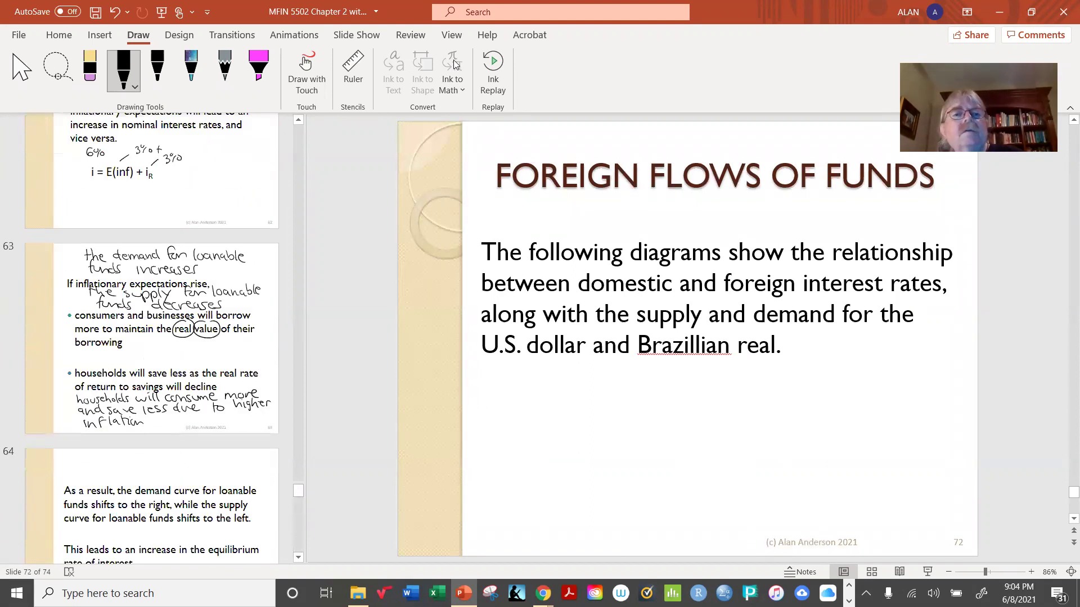
- Restore the presentation window to a smaller size and save the annotated file MFIN 5502 Chapter 2 with notes 6-8-21.pptx
double_click(766, 16)
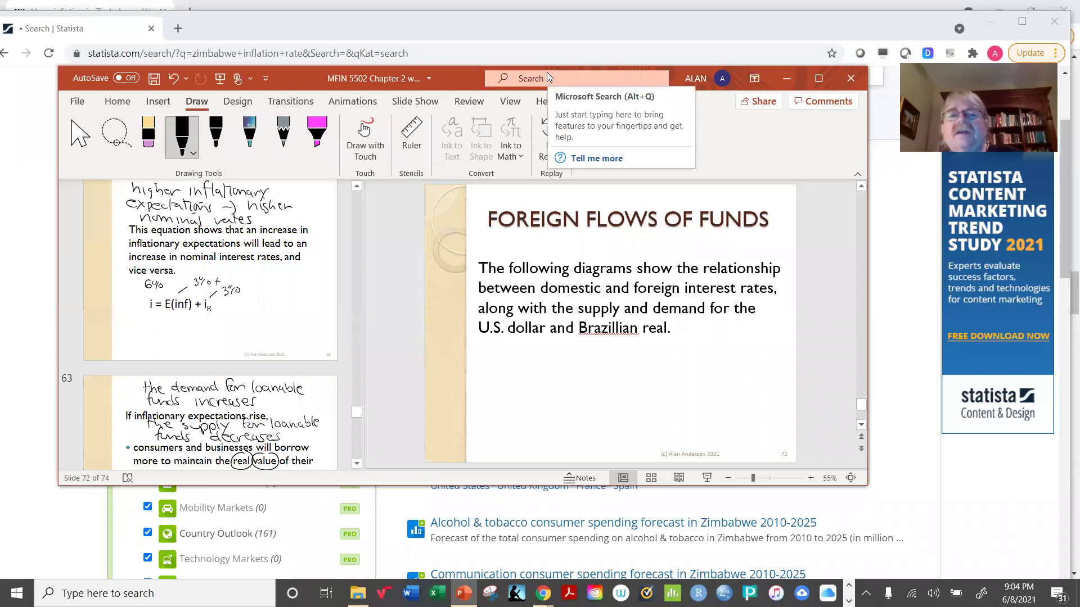
left_click(154, 81)
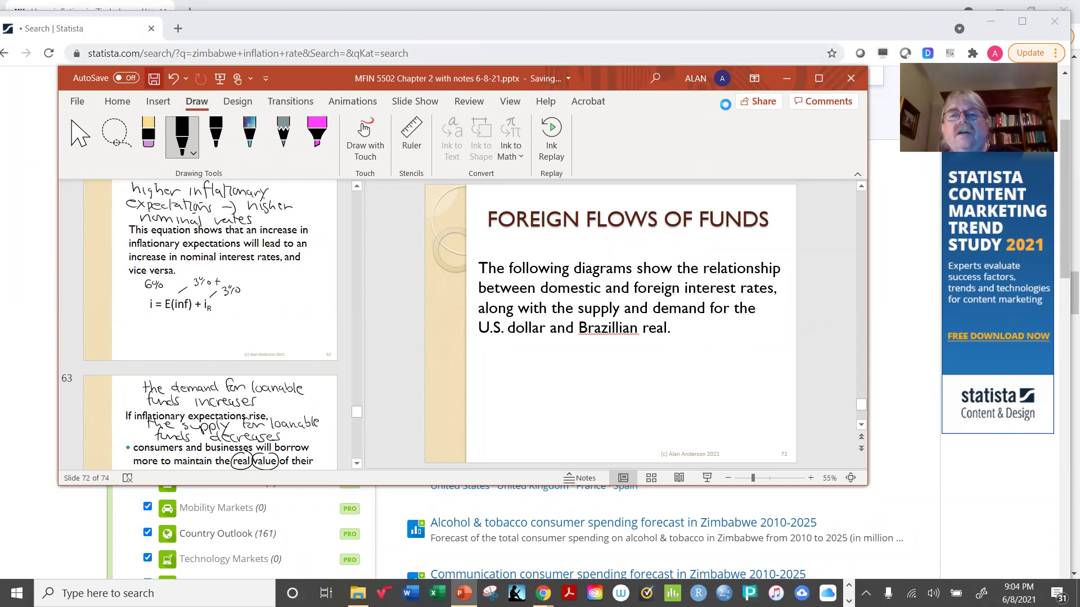
- Minimize the presentation window to return to the browser and search Google for "treasury.gov yields"
left_click(778, 78)
scroll(601, 297, "up", 3)
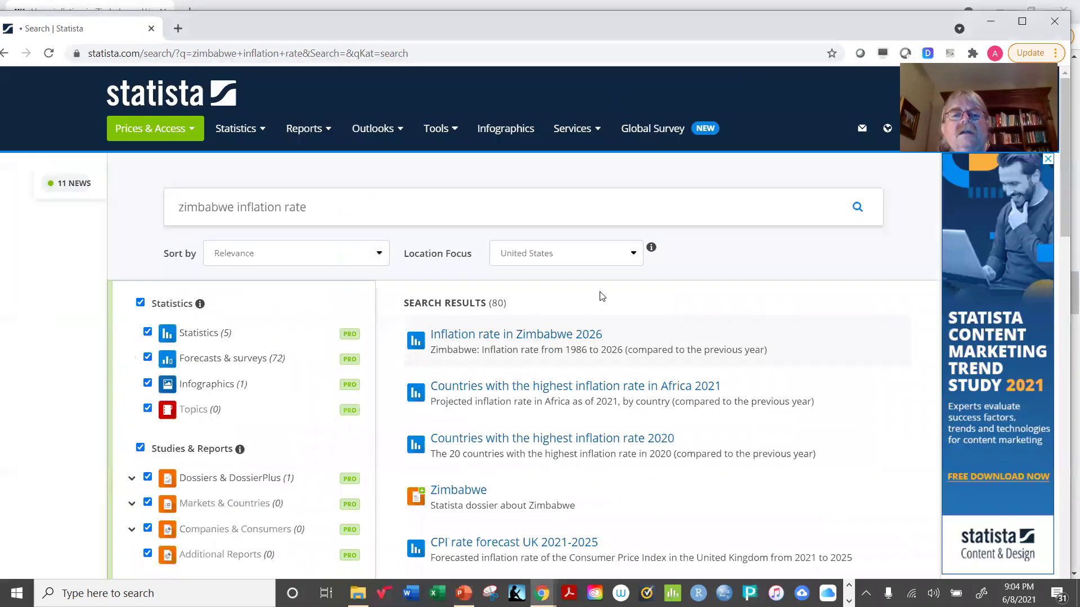
left_click(433, 54)
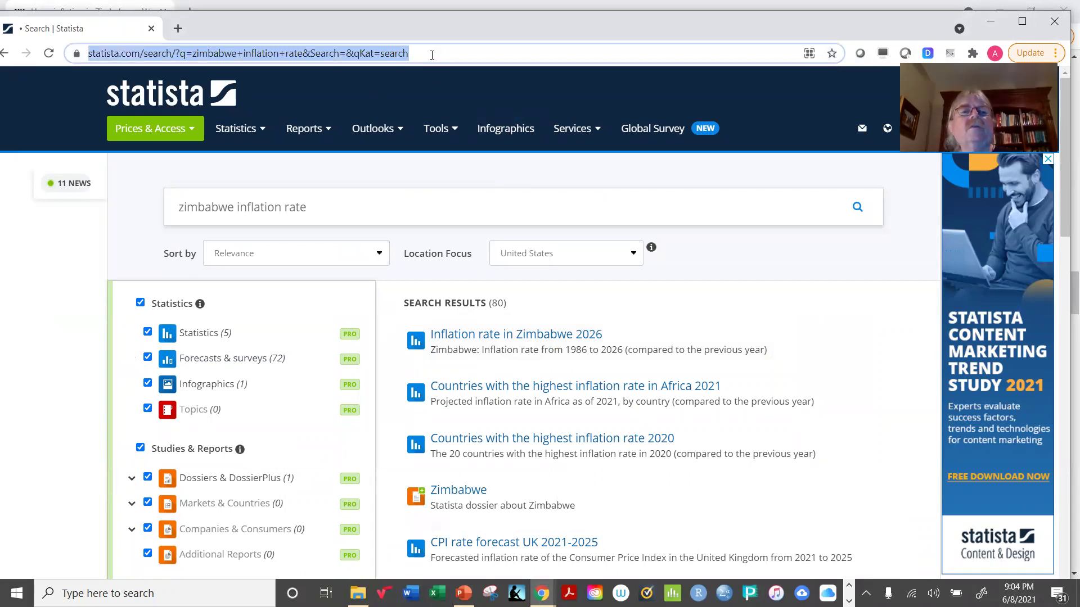
type("tra")
key("BackSpace")
key("BackSpace")
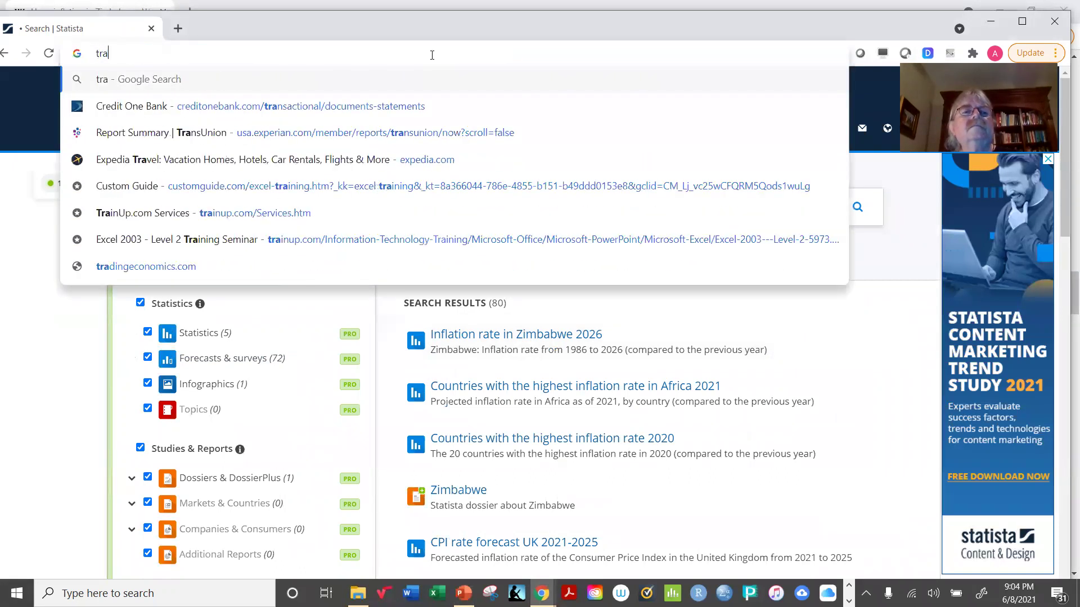
type("easury.gov ")
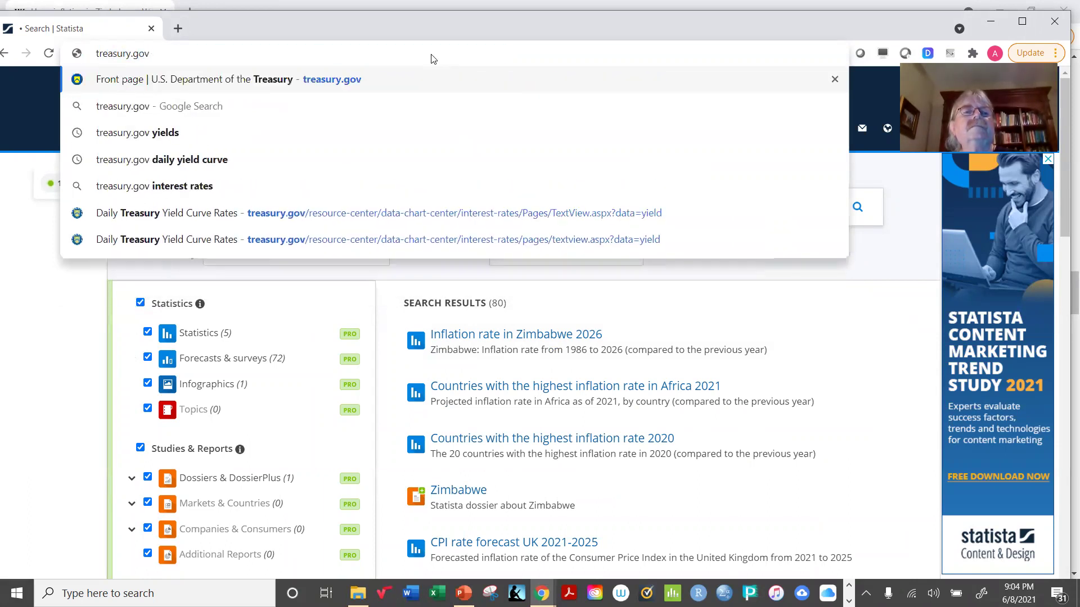
type("yields")
key("Return")
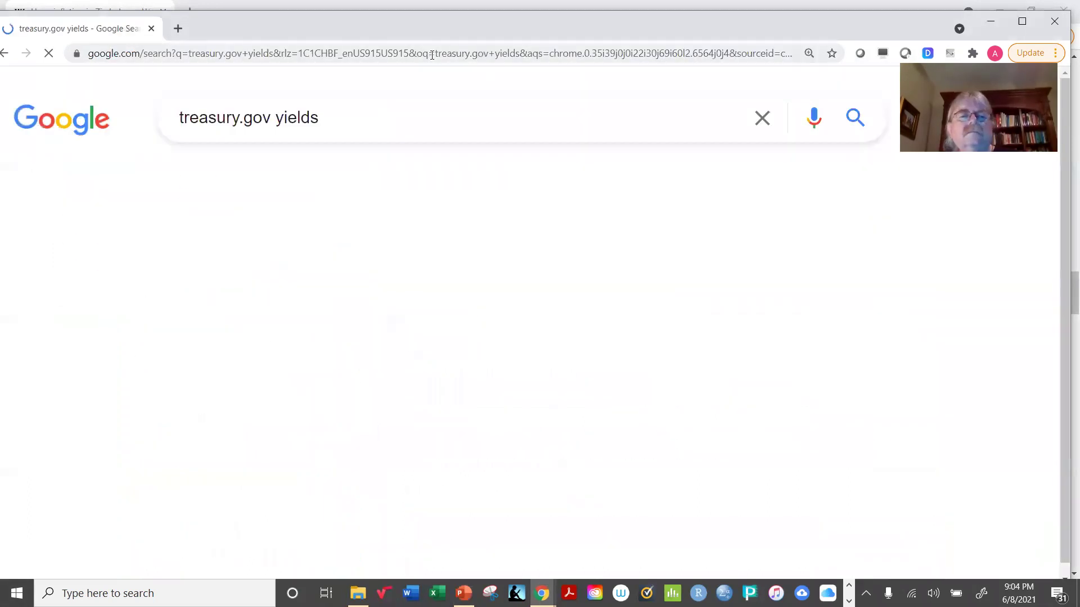
- Open the Daily Treasury Yield Curve Rates page from the search results and highlight the table's 1 Mo and 30 Yr column headings
left_click(282, 307)
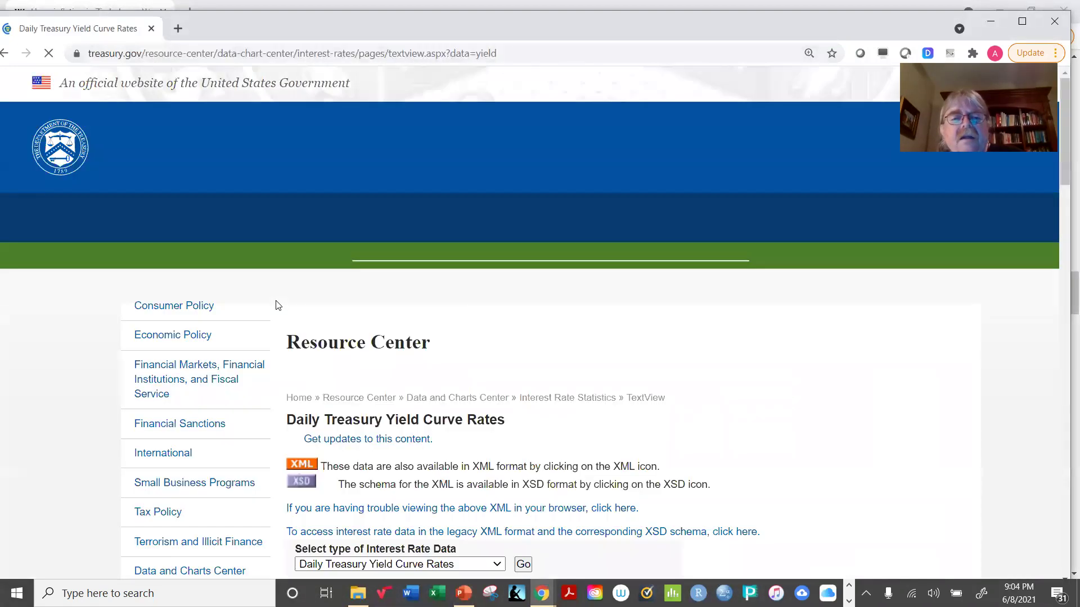
scroll(470, 363, "down", 4)
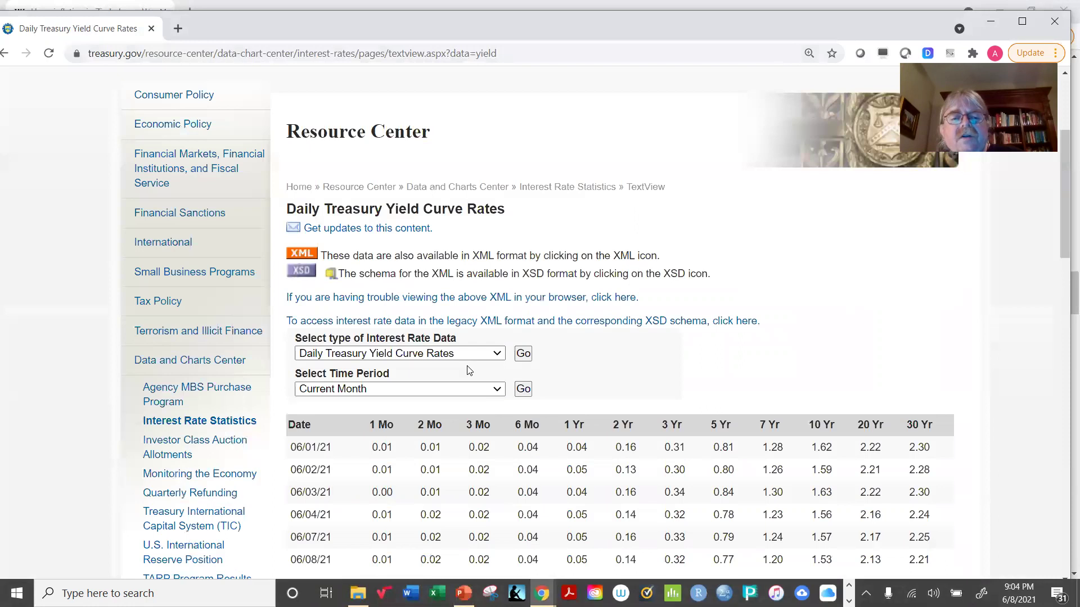
scroll(468, 370, "down", 4)
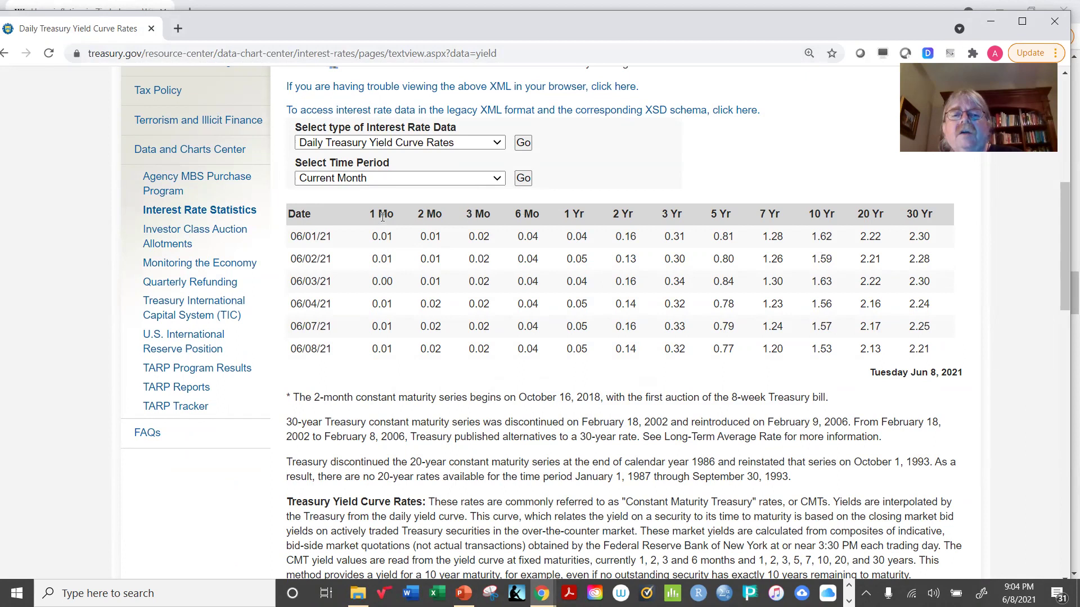
left_click_drag(390, 212, 371, 215)
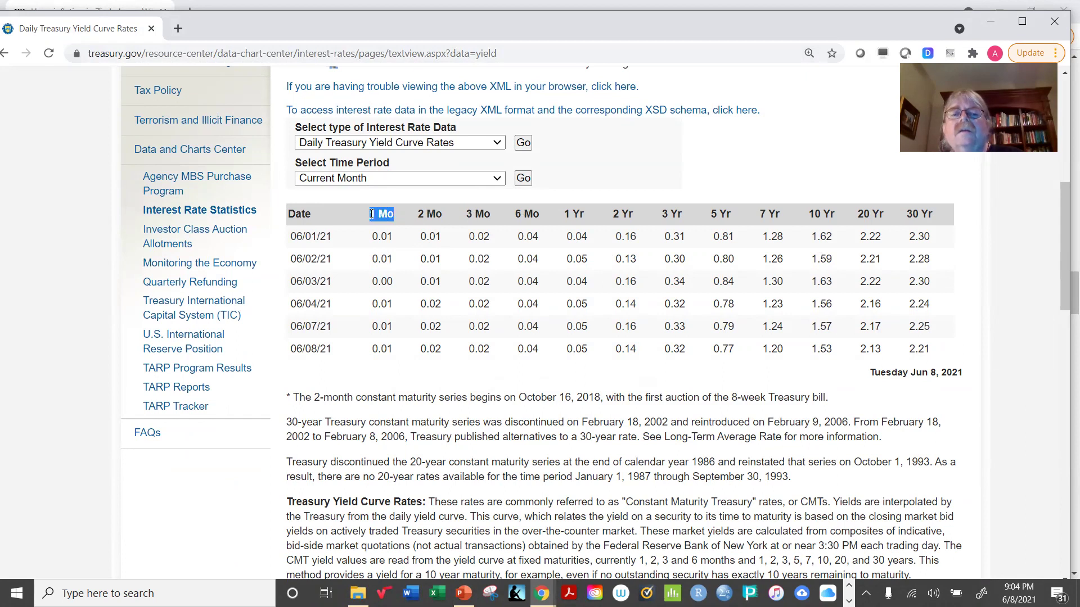
left_click(906, 215)
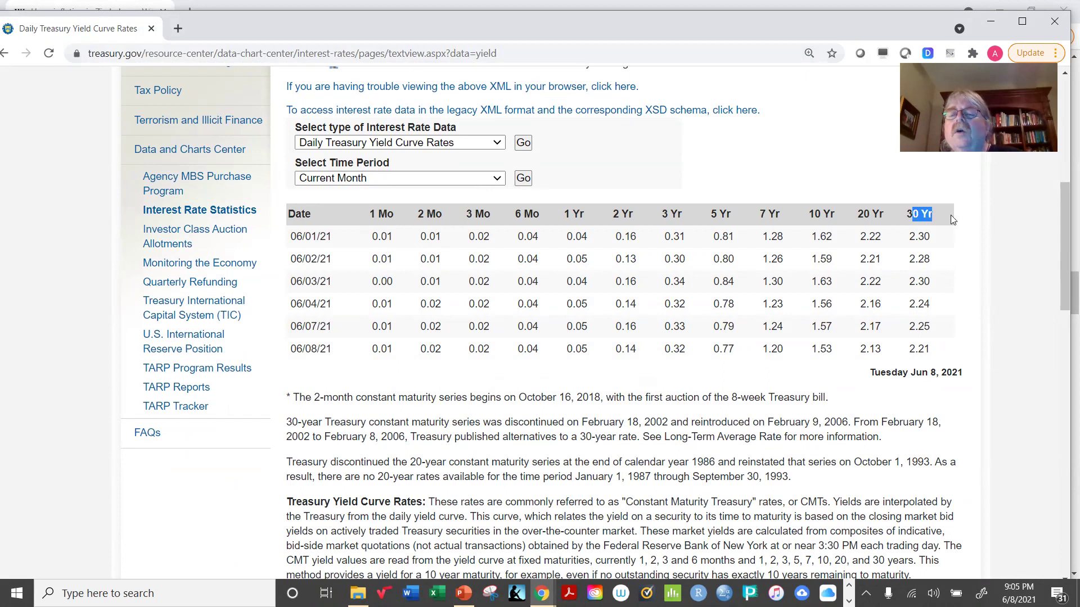
left_click(1007, 250)
left_click_drag(907, 214, 933, 214)
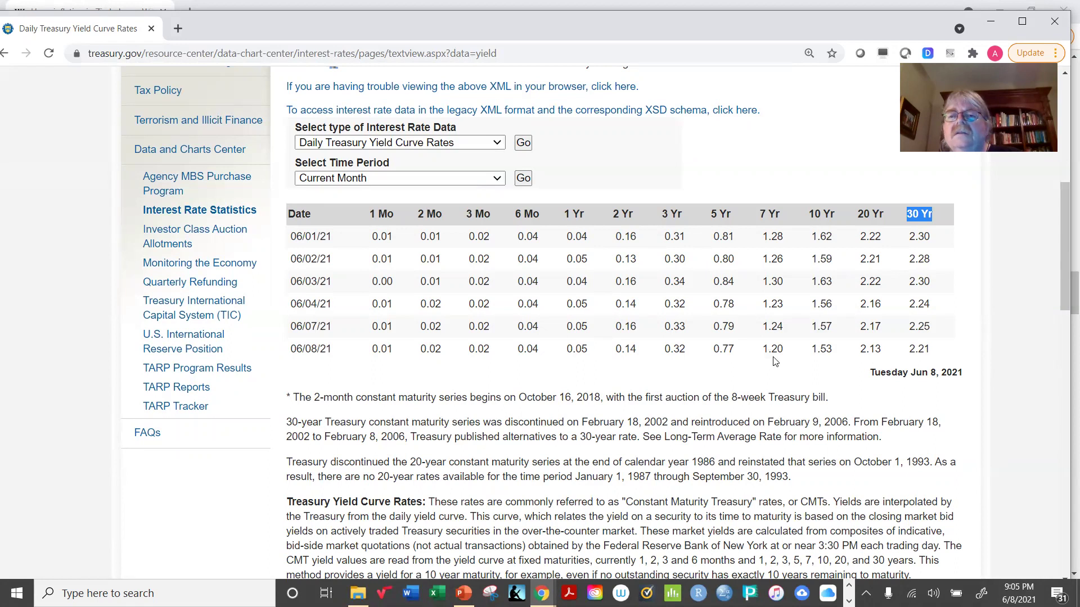
- Highlight the 06/08/21 row of yields from the 1-month to the 30-year maturity, then clear the highlight
left_click_drag(374, 349, 731, 349)
left_click(729, 375)
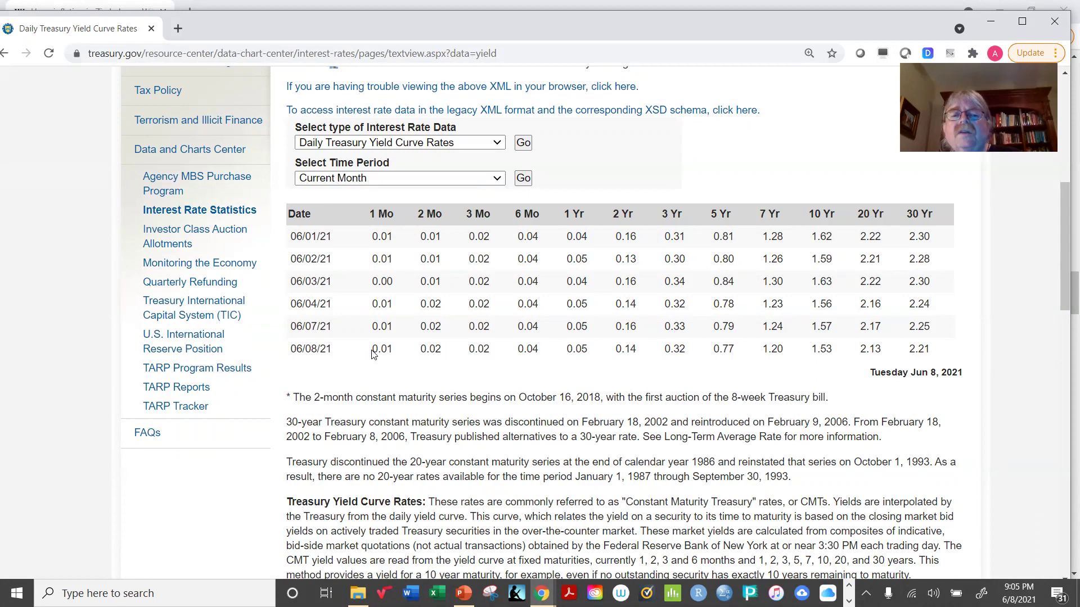
left_click_drag(375, 348, 927, 349)
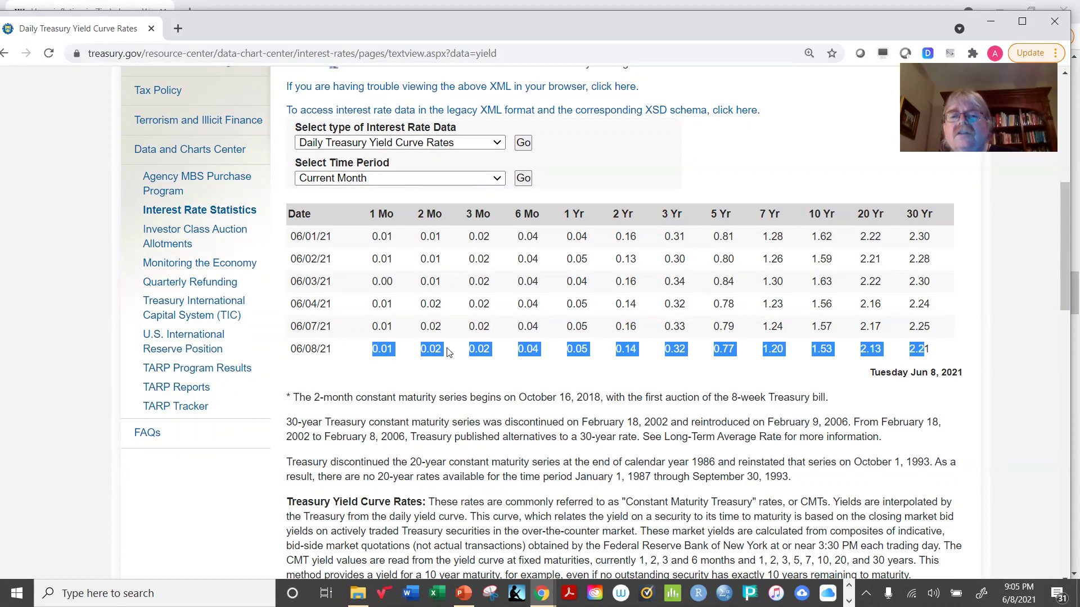
left_click(734, 384)
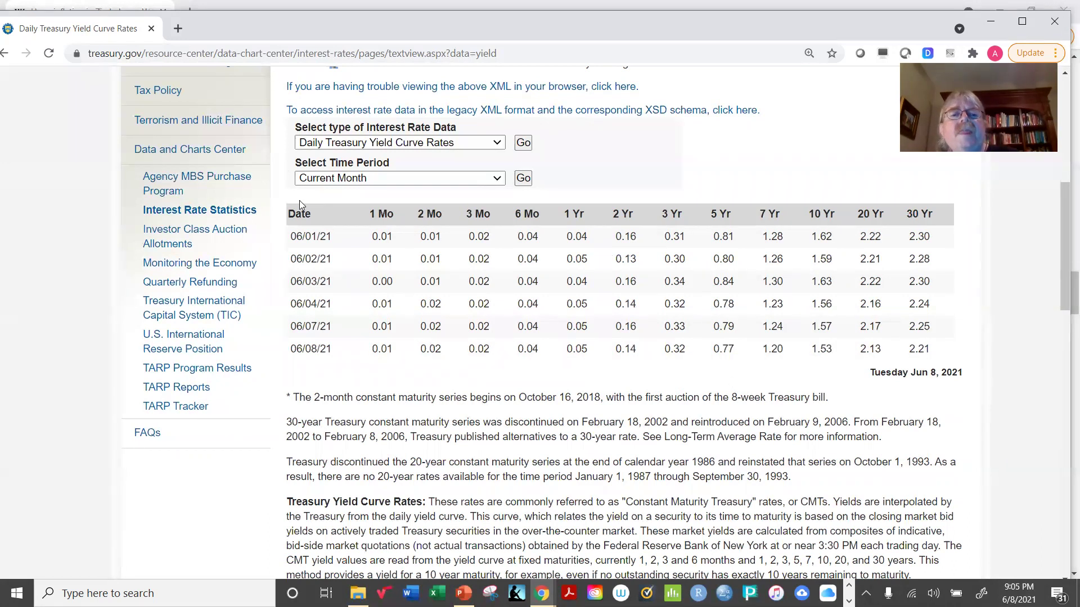
- Open Word, create a blank document and set its zoom to 150%
key("alt+Tab")
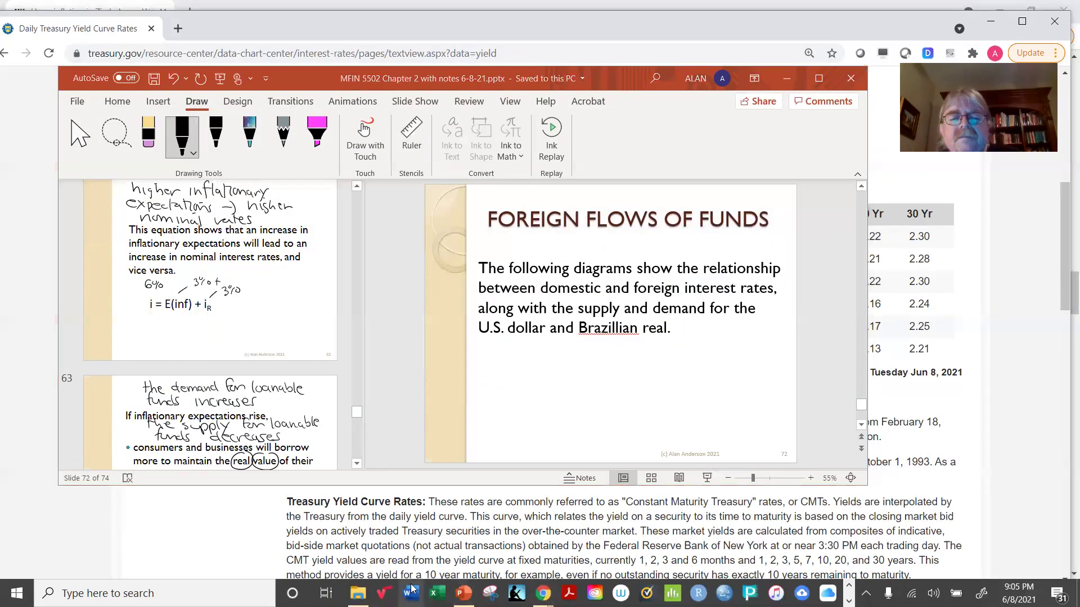
right_click(411, 594)
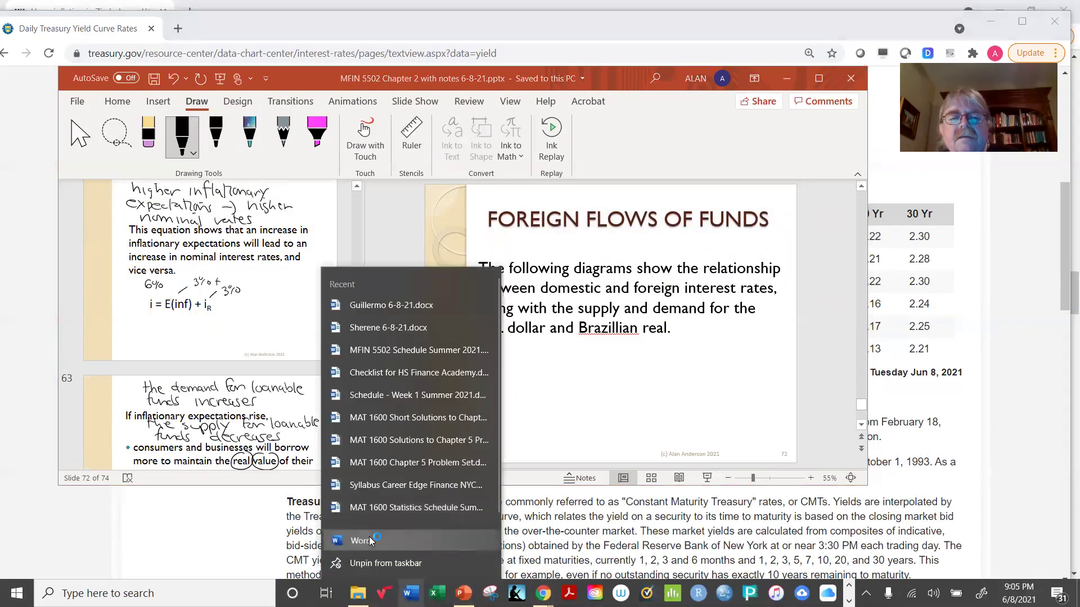
left_click(371, 541)
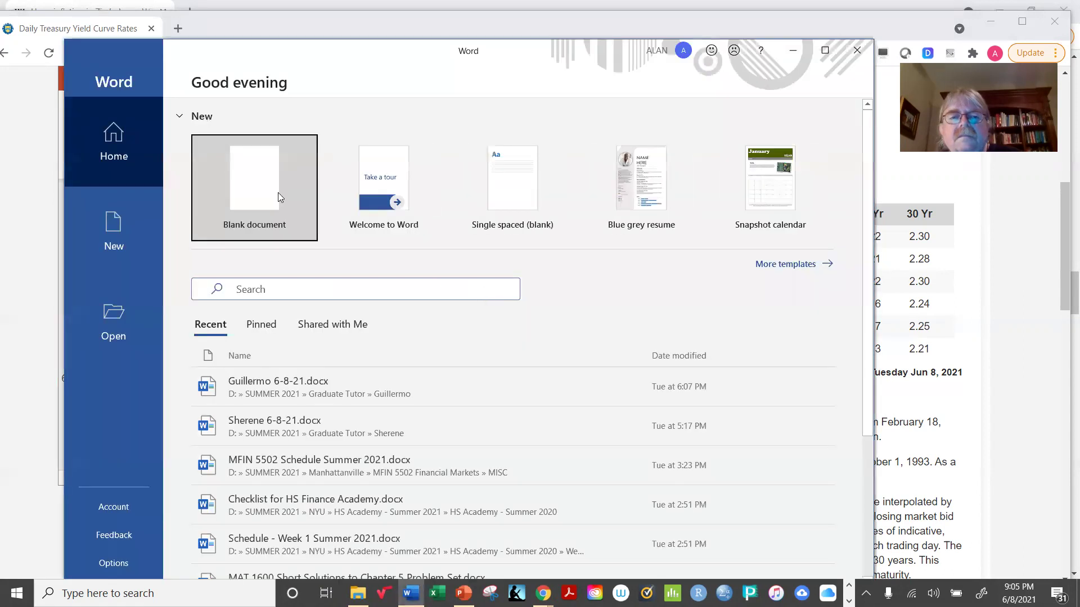
left_click(249, 191)
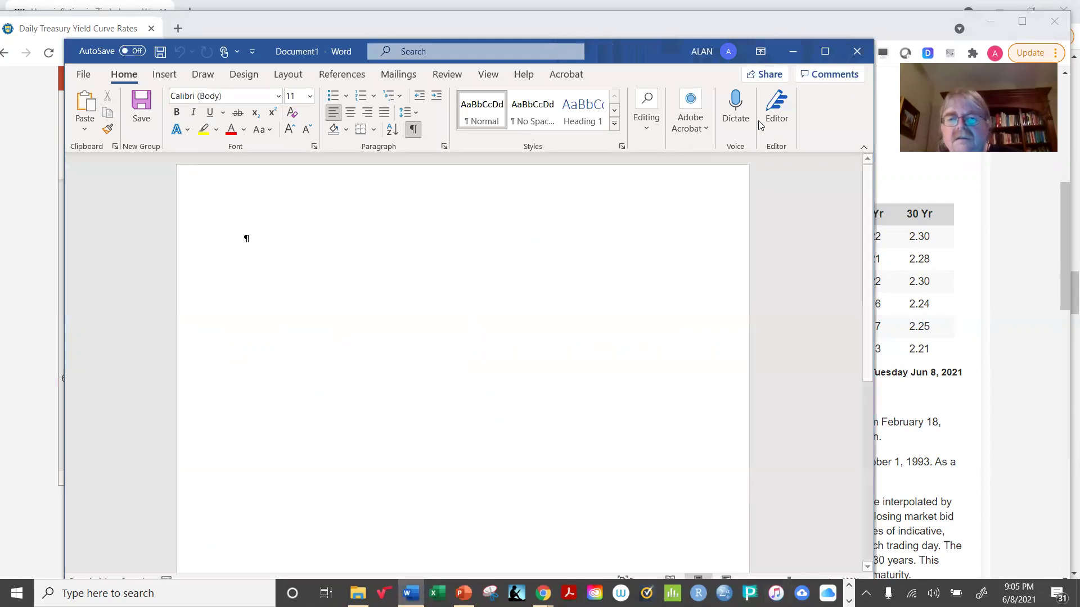
left_click_drag(638, 45, 629, 9)
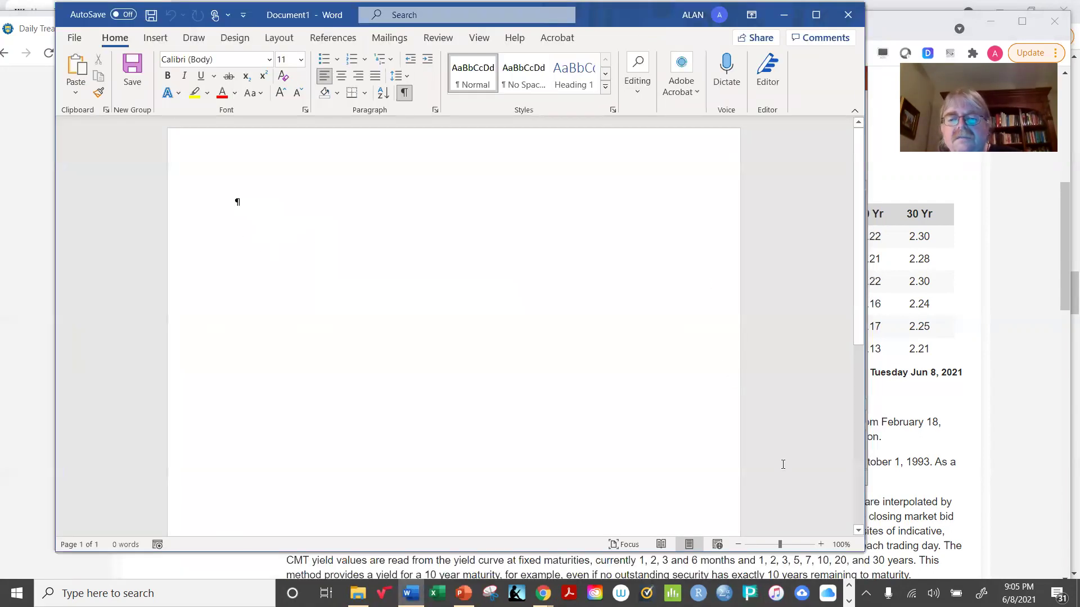
left_click(820, 545)
left_click(821, 544)
left_click(820, 544)
left_click(820, 544)
left_click(820, 545)
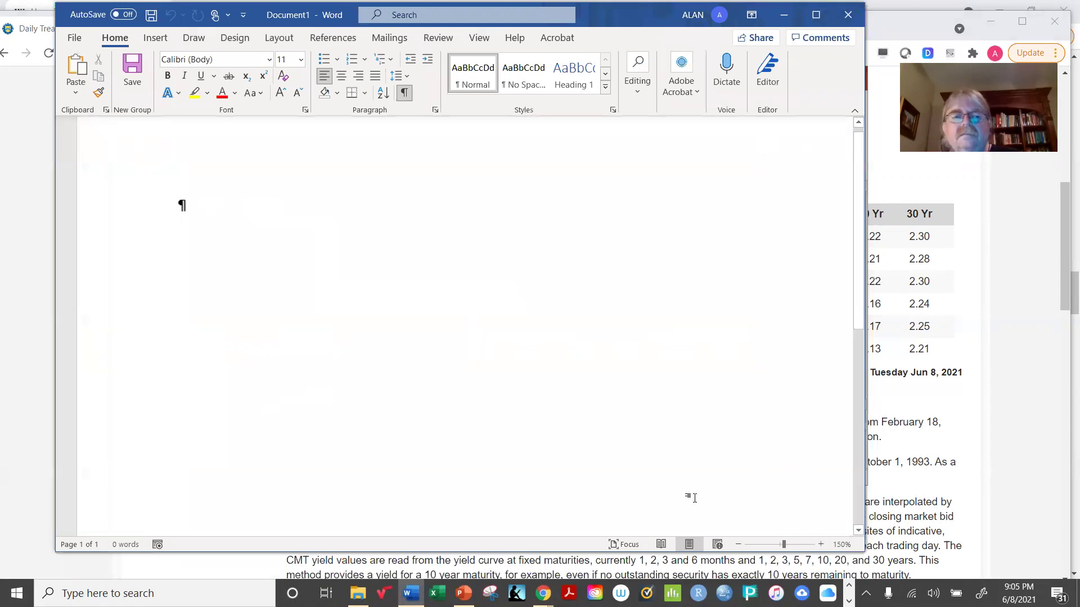
- Write the definition "The term structure of interest rates = the relationship between the maturities of Treasury securities and their yields (interest rates)"
type("The t")
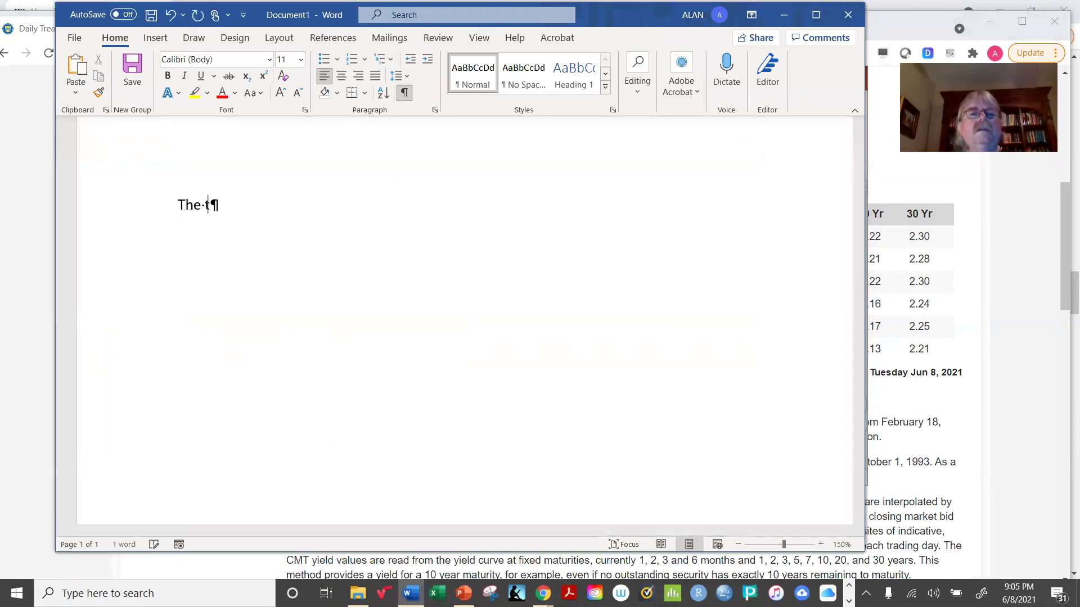
type("erm structure ")
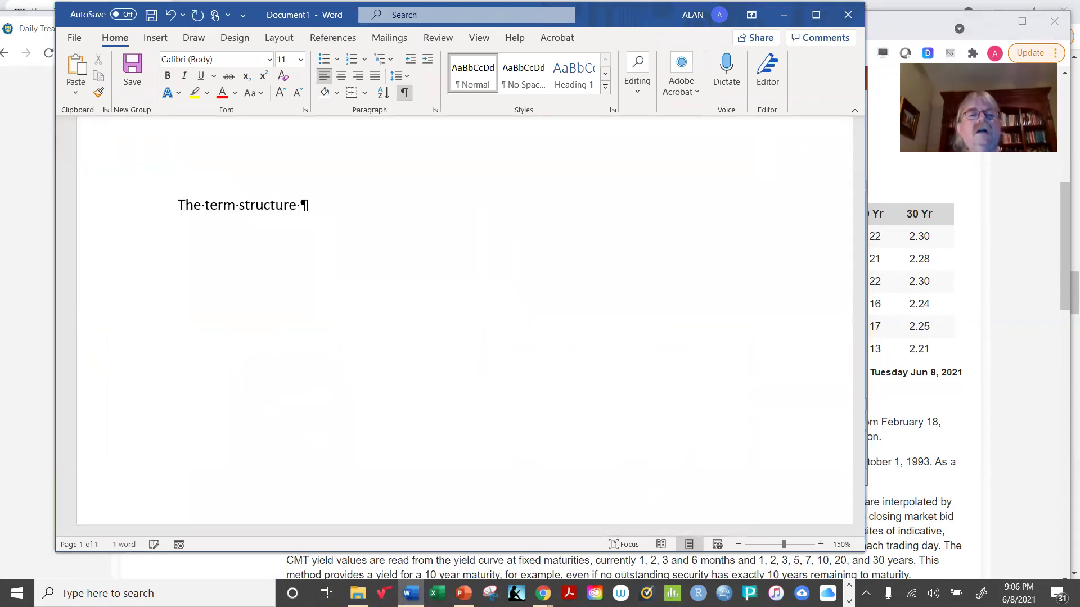
type("of interest rate")
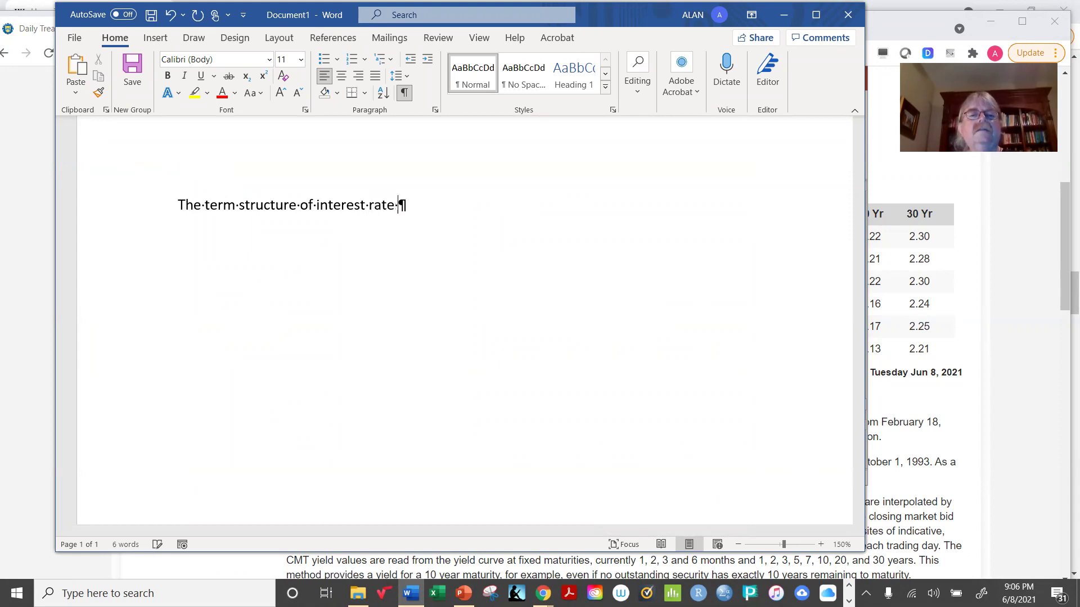
type("s = the relat")
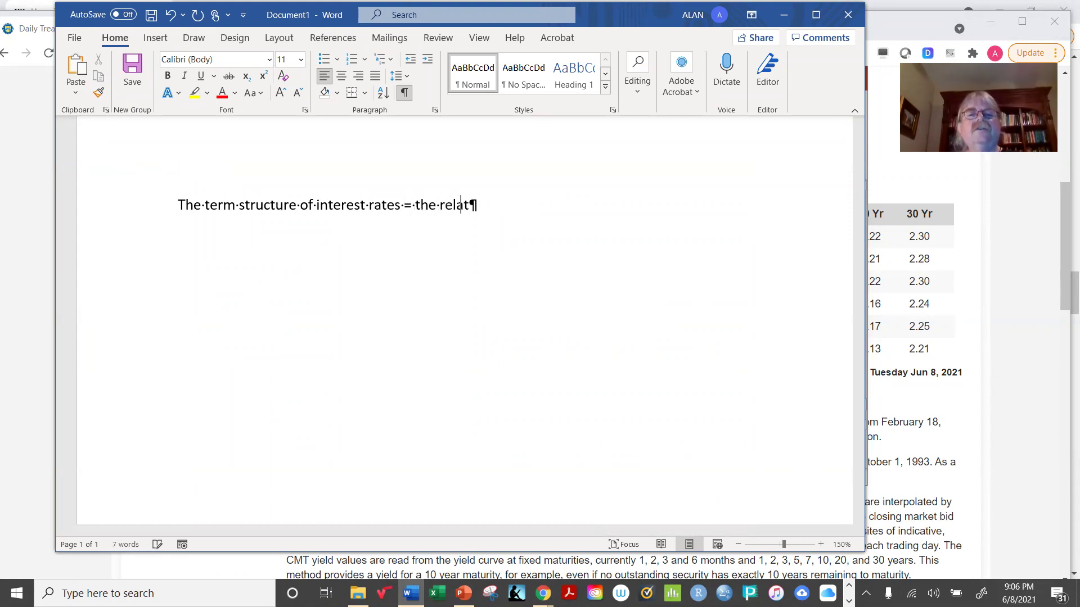
type("ionship betw")
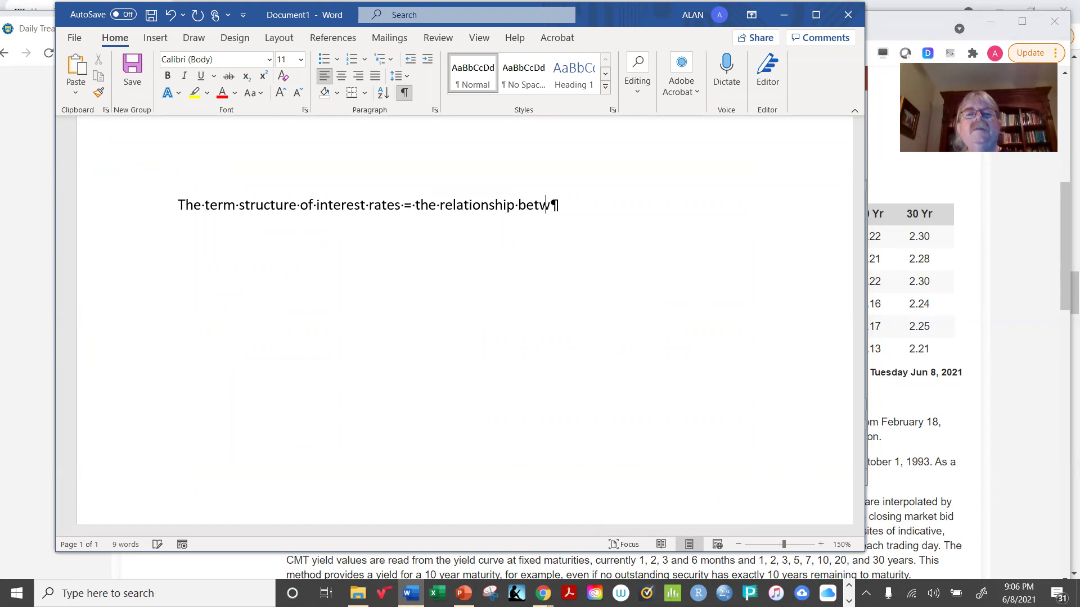
type("een the maturi")
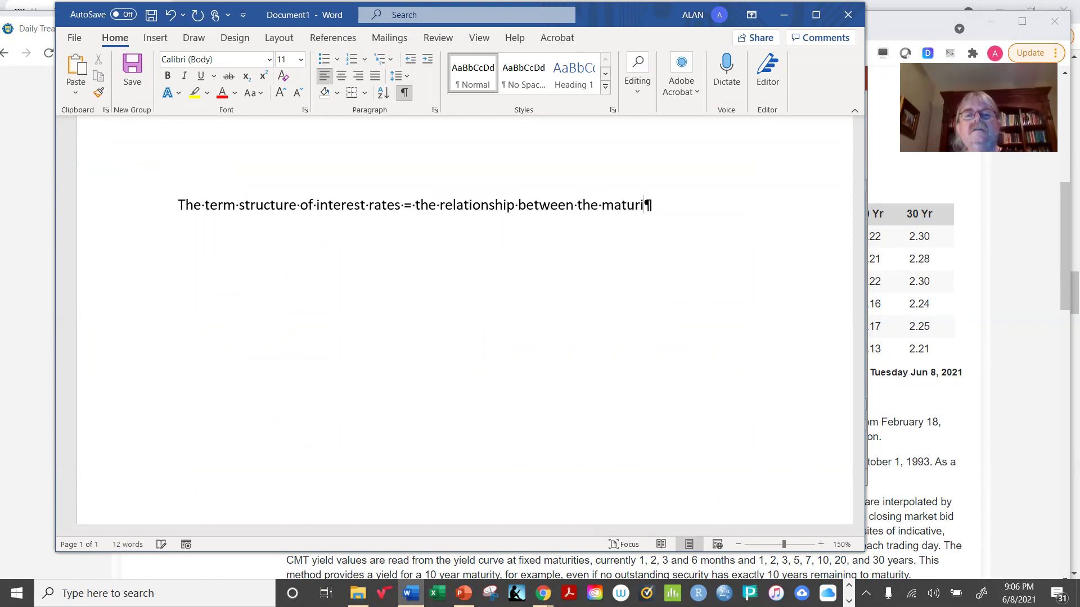
type("ties of Treasur")
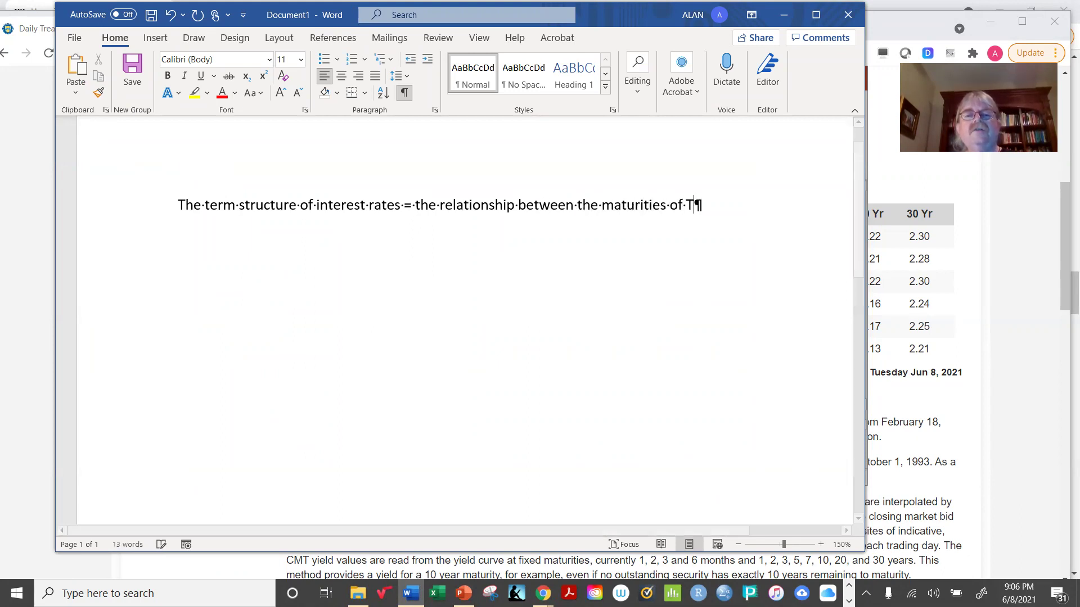
key("BackSpace")
key("BackSpace")
type("ury")
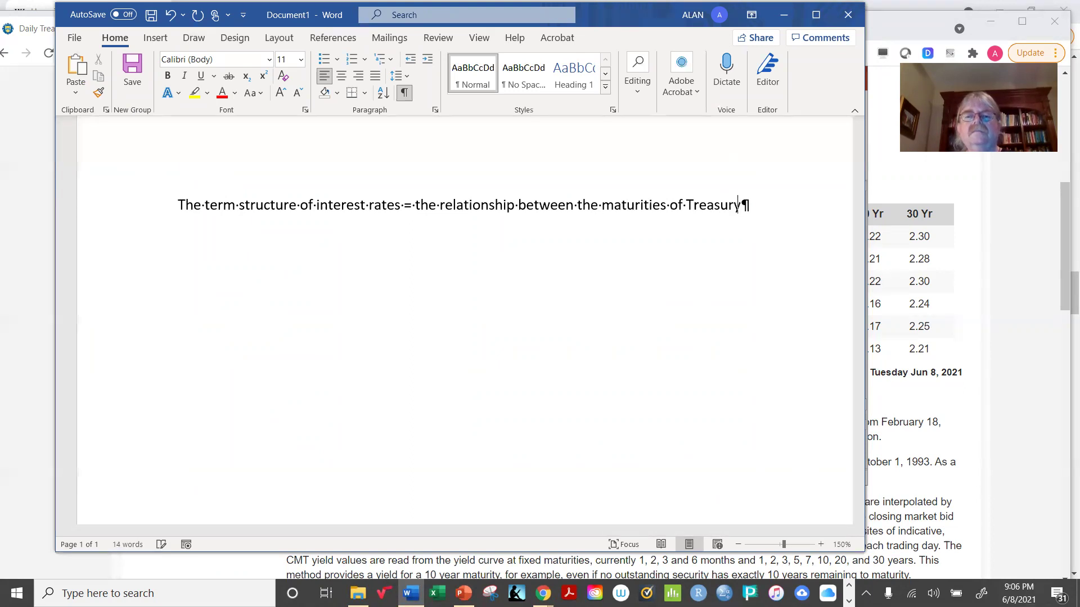
type(" securities and ")
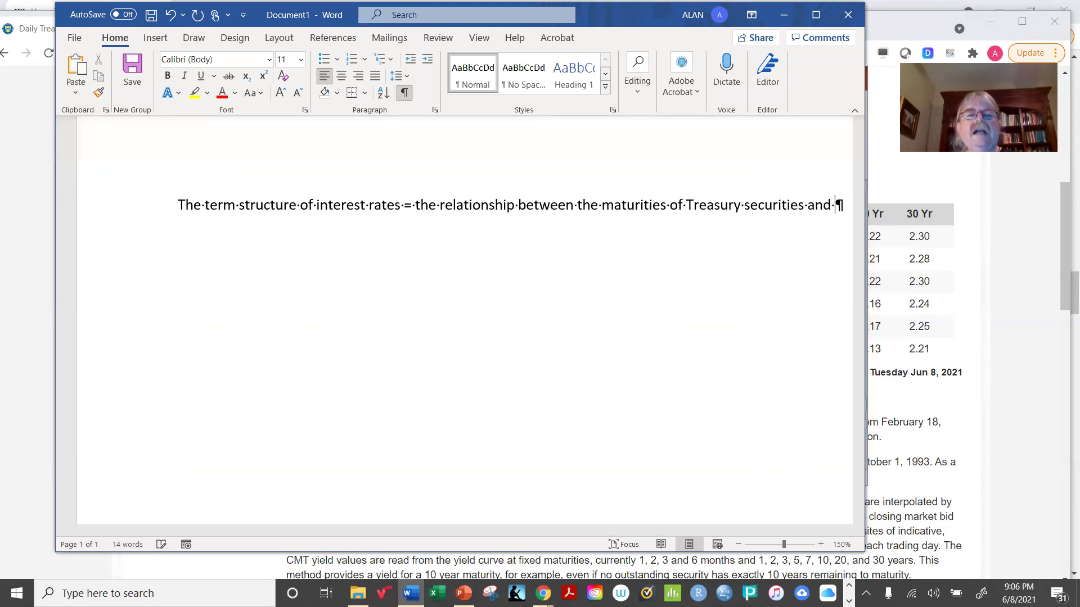
type("their yields ")
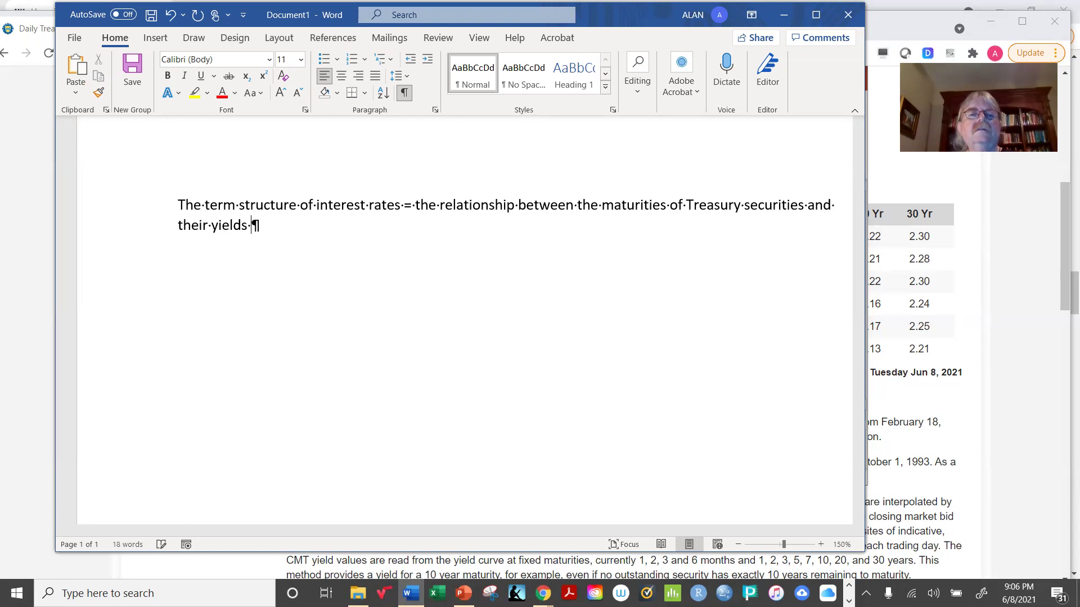
type("(interest rates)")
key("Return")
key("Return")
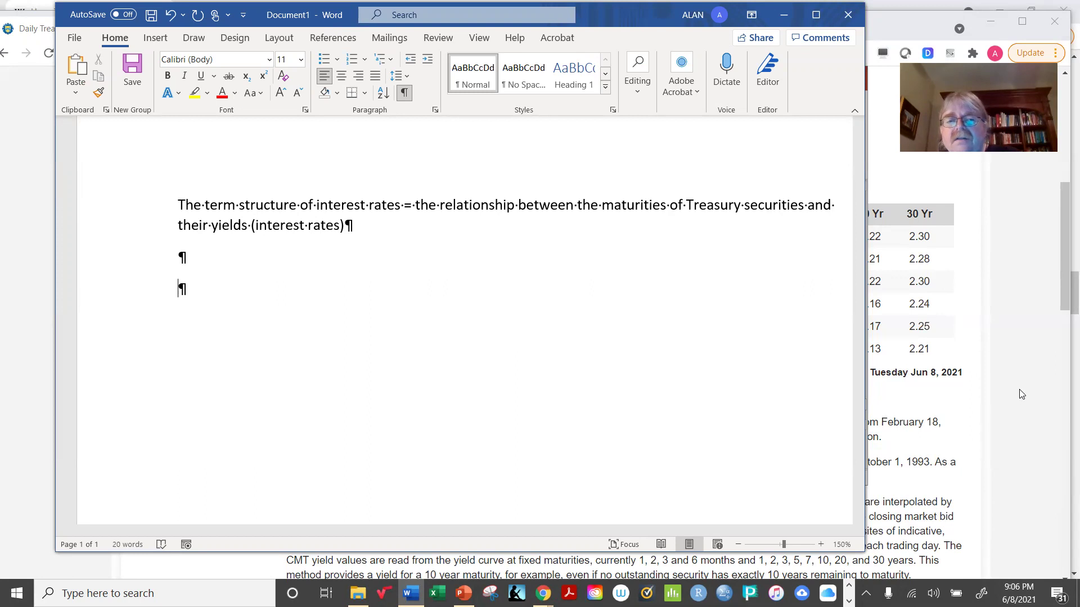
- Look back at the Treasury yield table, then return to the Word document and add a long run of blank paragraphs below the definition
left_click(999, 369)
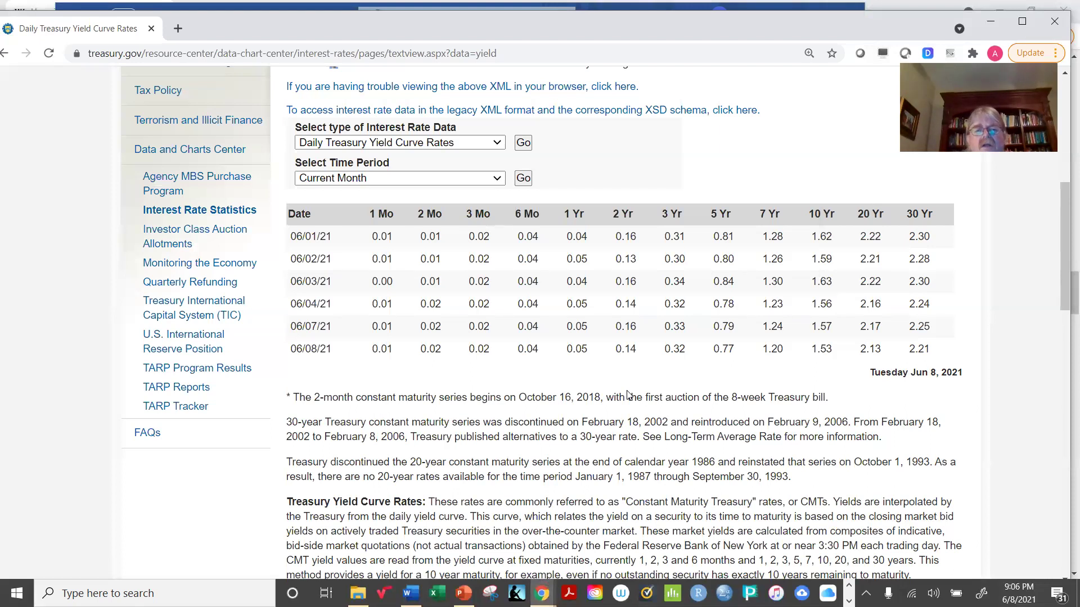
key("alt+Tab")
key("Return")
key("Return")
key("Return")
key("Return")
key("Return")
key("Return")
key("Return")
key("Return")
key("Return")
key("Return")
key("Return")
key("Return")
key("Return")
key("Return")
key("Return")
key("Return")
key("Return")
key("Return")
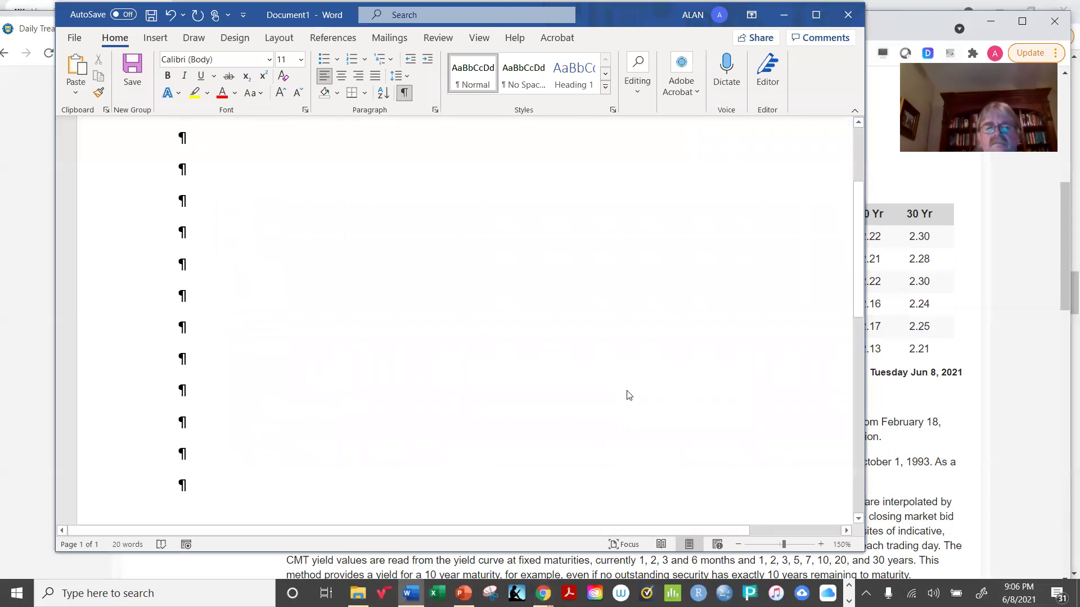
- Draw a vertical and a horizontal graph axis with the black pen and handwrite the labels "yield (%)" and "maturity" on them
mouse_move(283, 148)
left_mouse_down()
mouse_move(284, 316)
mouse_move(675, 312)
left_mouse_up()
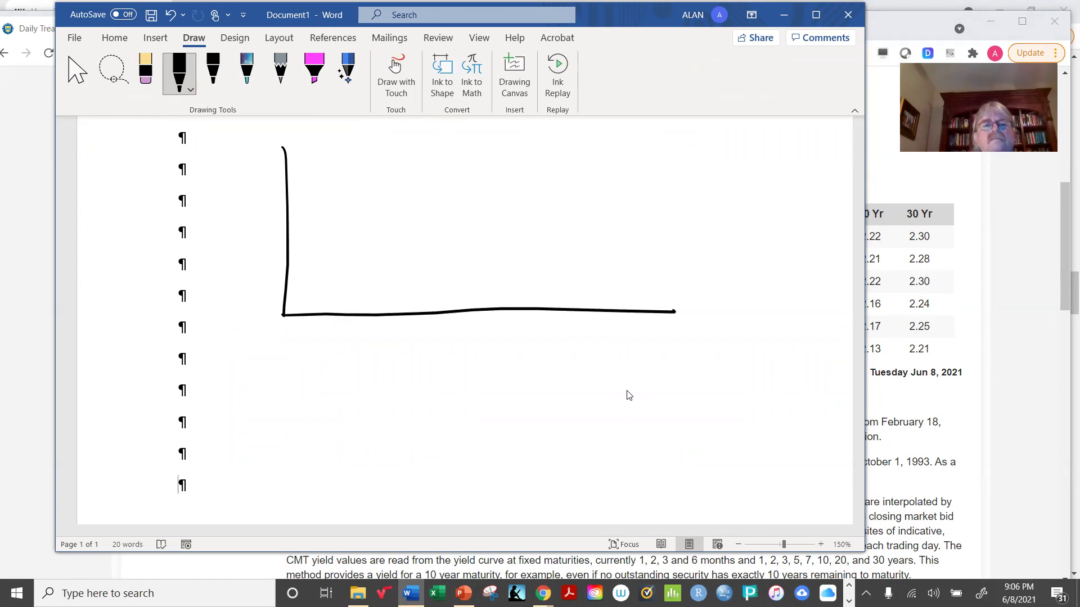
left_click_drag(293, 132, 302, 143)
mouse_move(310, 131)
left_mouse_down()
mouse_move(302, 152)
mouse_move(314, 150)
left_mouse_up()
mouse_move(321, 140)
left_mouse_down()
mouse_move(330, 135)
mouse_move(330, 148)
left_mouse_up()
mouse_move(336, 127)
left_mouse_down()
mouse_move(338, 149)
mouse_move(367, 158)
mouse_move(380, 151)
mouse_move(375, 135)
left_mouse_up()
left_click_drag(391, 140, 398, 163)
left_click_drag(684, 306, 705, 321)
mouse_move(713, 309)
left_mouse_down()
mouse_move(725, 325)
mouse_move(731, 307)
left_mouse_up()
mouse_move(732, 308)
left_mouse_down()
mouse_move(746, 328)
mouse_move(759, 309)
mouse_move(757, 325)
left_mouse_up()
left_click_drag(766, 291, 768, 324)
mouse_move(760, 306)
left_mouse_down()
mouse_move(776, 304)
mouse_move(782, 331)
left_mouse_up()
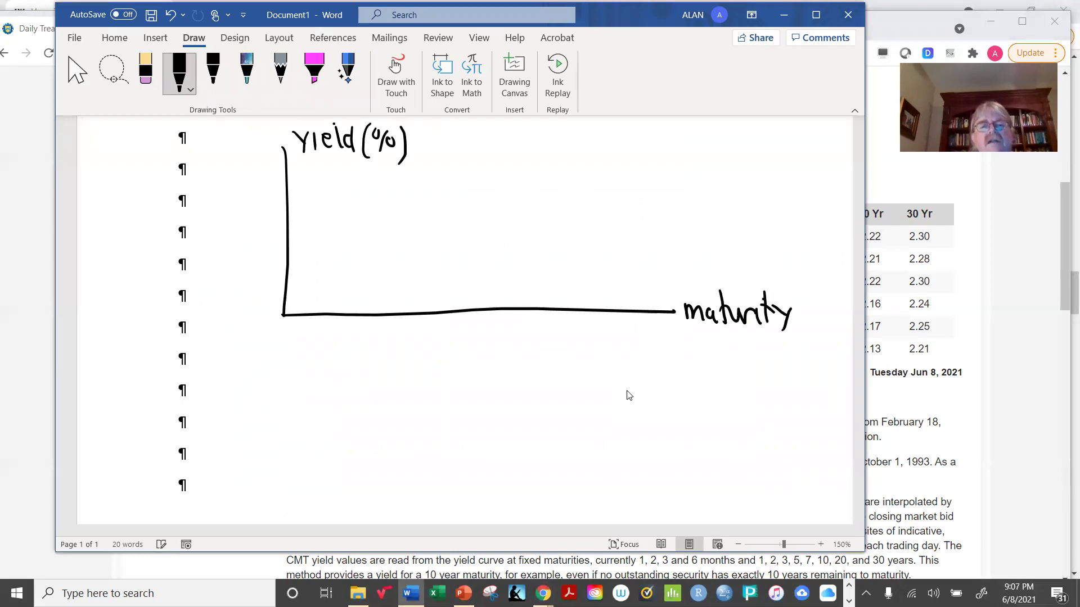
- Draw an upward-sloping S-shaped curve between the axes and handwrite the label "yield curve" in quotation marks beside its upper end
mouse_move(327, 300)
left_mouse_down()
mouse_move(393, 294)
mouse_move(442, 271)
mouse_move(532, 189)
mouse_move(605, 174)
left_mouse_up()
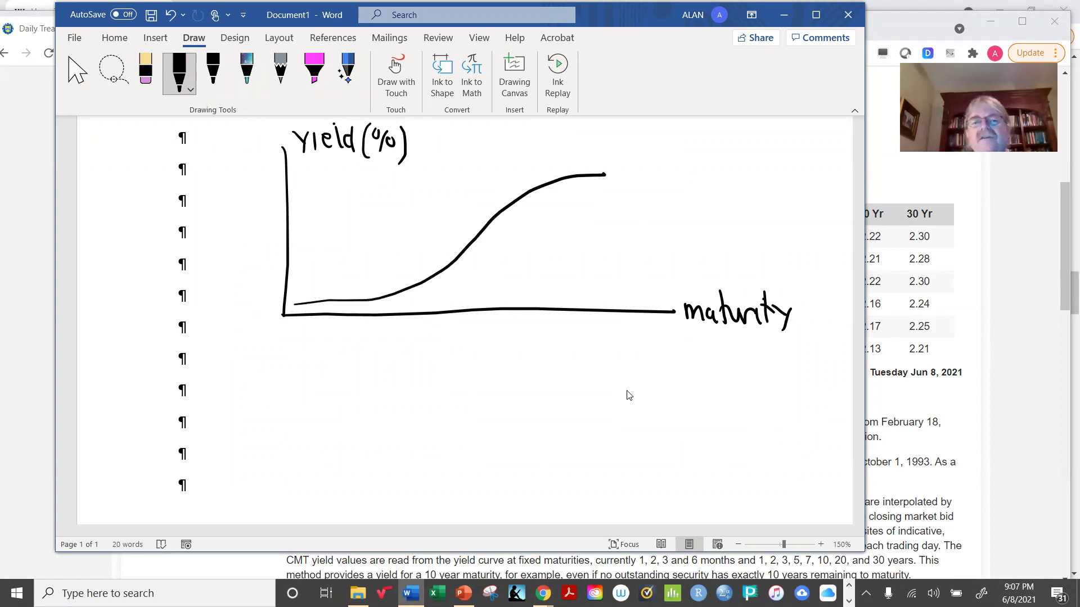
left_click_drag(632, 158, 636, 165)
left_click_drag(639, 158, 659, 178)
mouse_move(668, 160)
left_mouse_down()
mouse_move(668, 175)
mouse_move(695, 174)
left_mouse_up()
mouse_move(701, 153)
left_mouse_down()
mouse_move(703, 174)
mouse_move(666, 198)
mouse_move(710, 185)
left_mouse_up()
left_click_drag(711, 192, 722, 198)
left_click_drag(729, 178, 728, 188)
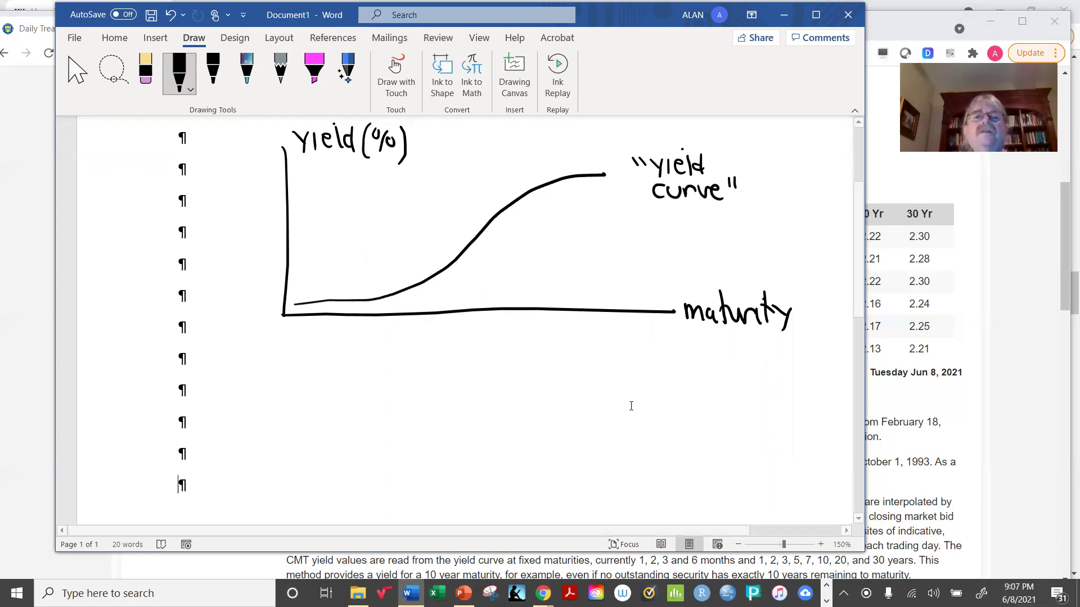
- Add six blank paragraphs at the end of the document, below the yield curve graph
scroll(651, 436, "down", 3)
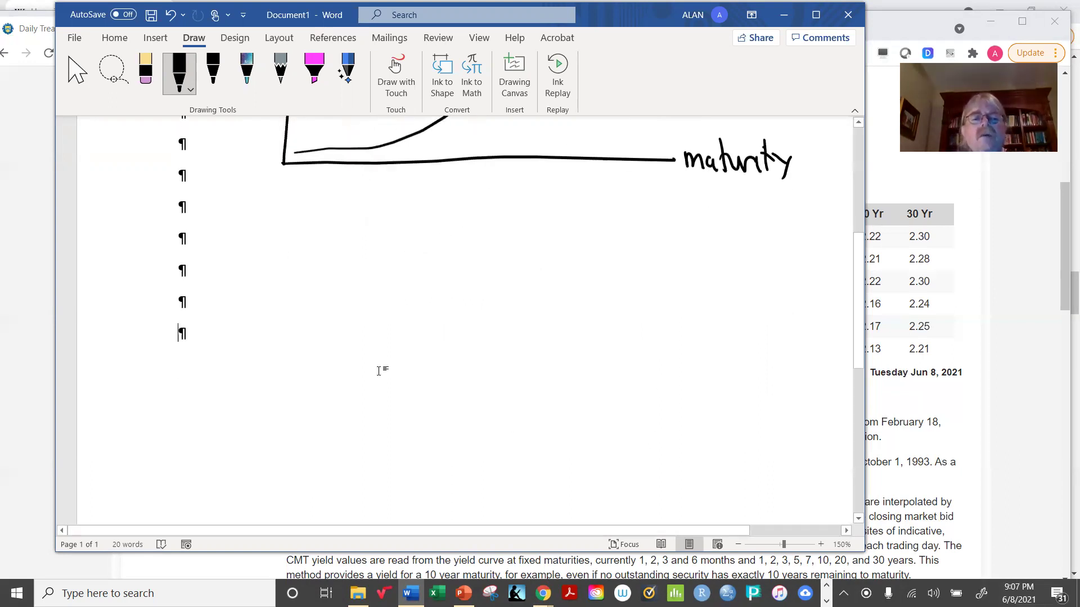
key("Return")
key("Return")
key("Return")
key("Return")
key("Return")
key("Return")
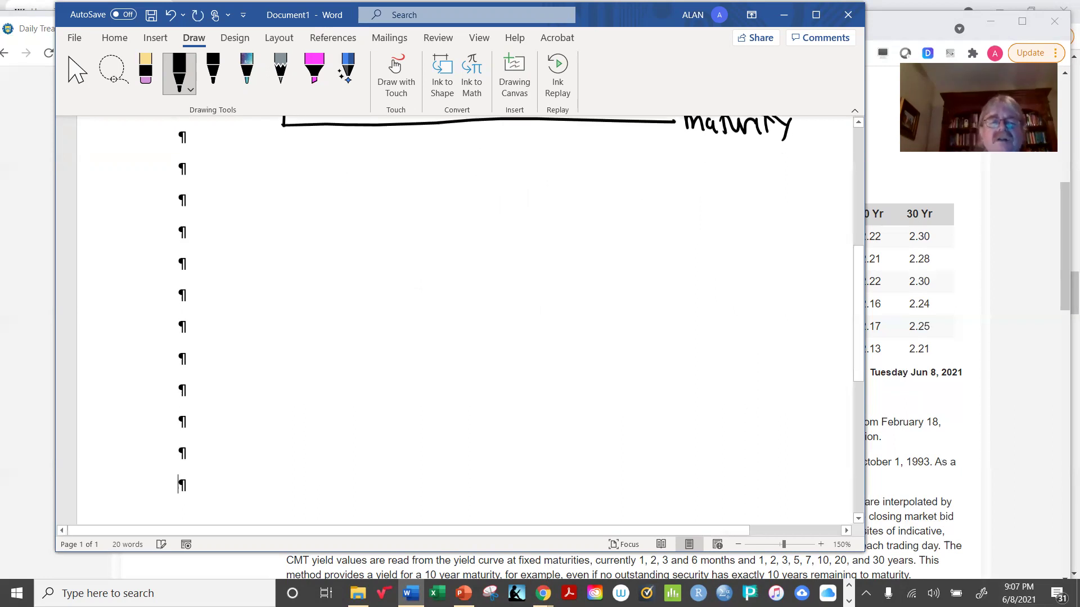
- Draw a second pair of axes below the first graph with a rising, flattening curve, and handwrite "traditional yield curve" above it
mouse_move(298, 177)
left_mouse_down()
mouse_move(313, 401)
mouse_move(697, 376)
left_mouse_up()
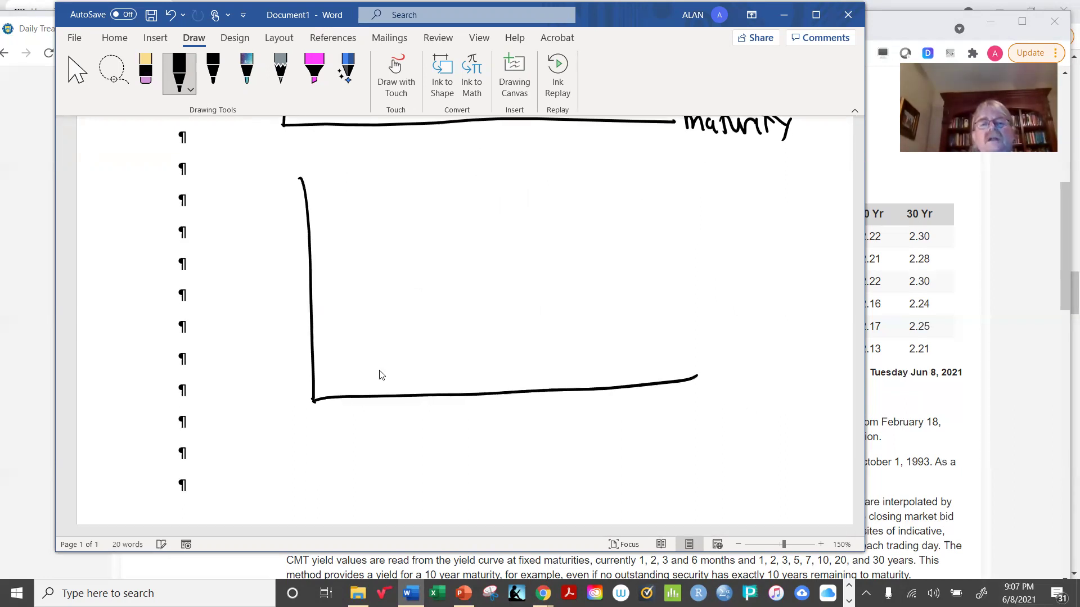
mouse_move(338, 372)
left_mouse_down()
mouse_move(401, 301)
mouse_move(455, 270)
mouse_move(559, 242)
mouse_move(631, 241)
left_mouse_up()
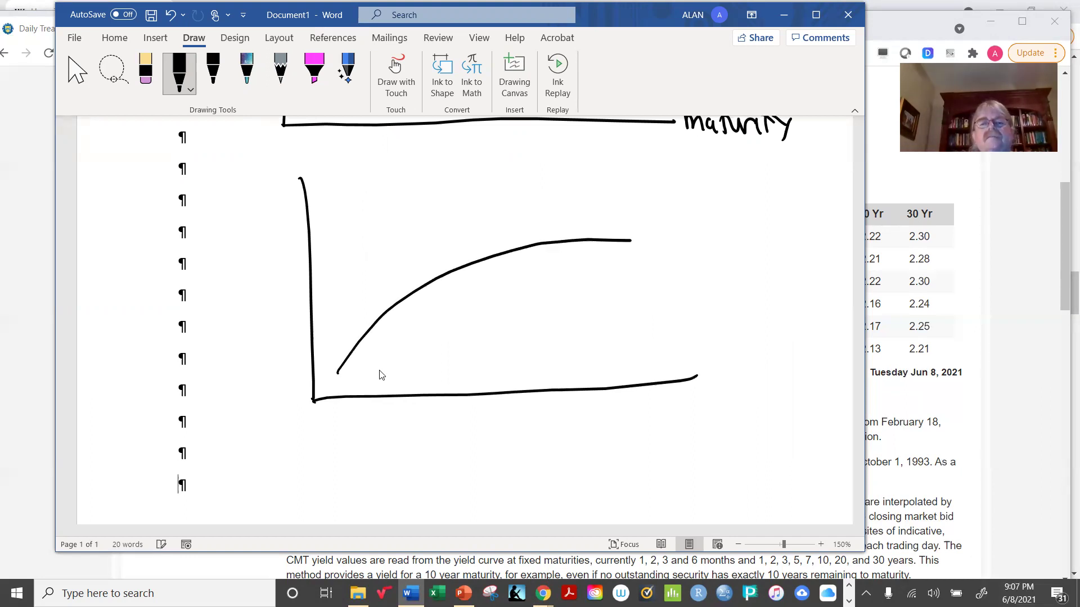
left_click_drag(544, 171, 546, 192)
left_click_drag(541, 179, 554, 177)
mouse_move(556, 191)
left_mouse_down()
mouse_move(572, 181)
mouse_move(605, 194)
mouse_move(642, 182)
mouse_move(697, 198)
mouse_move(736, 191)
mouse_move(752, 165)
left_mouse_up()
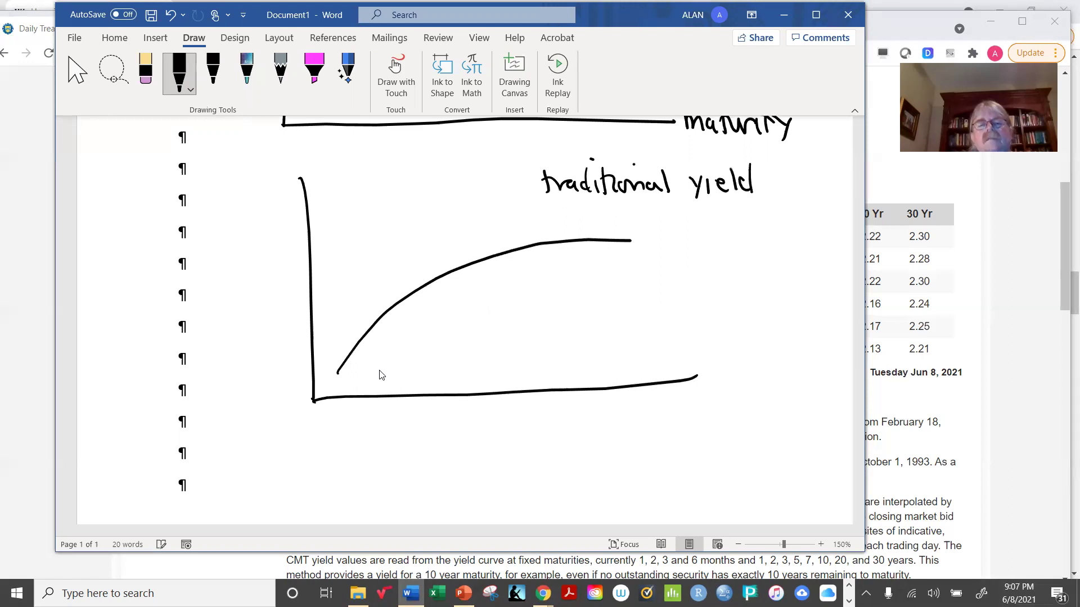
mouse_move(657, 201)
left_mouse_down()
mouse_move(653, 216)
mouse_move(707, 202)
mouse_move(731, 218)
left_mouse_up()
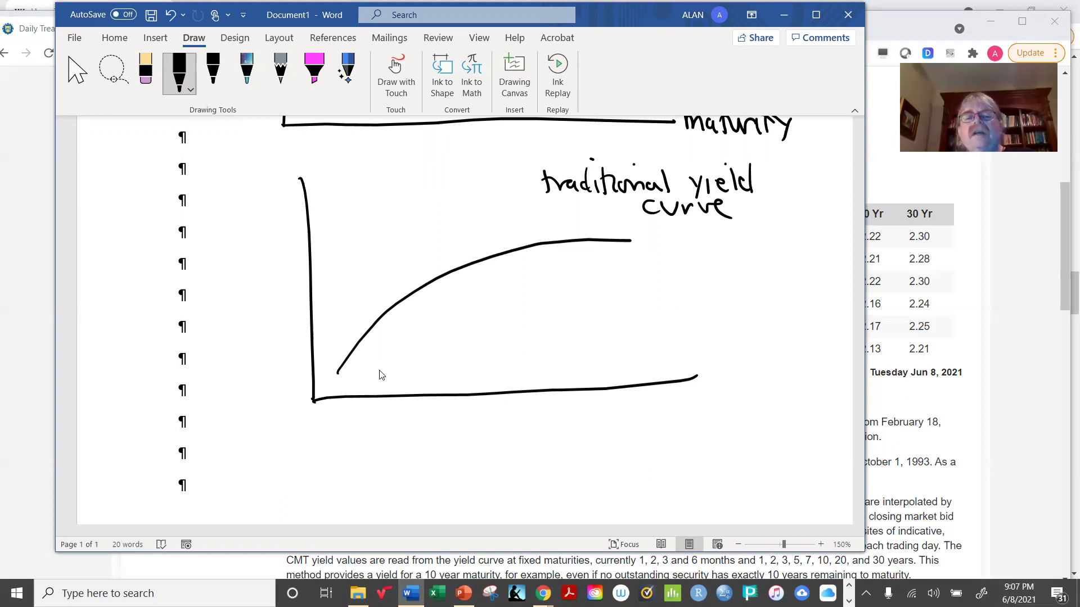
- Switch to the Treasury yield page in Chrome and display the daily yield curve rates for 2006
left_click(873, 236)
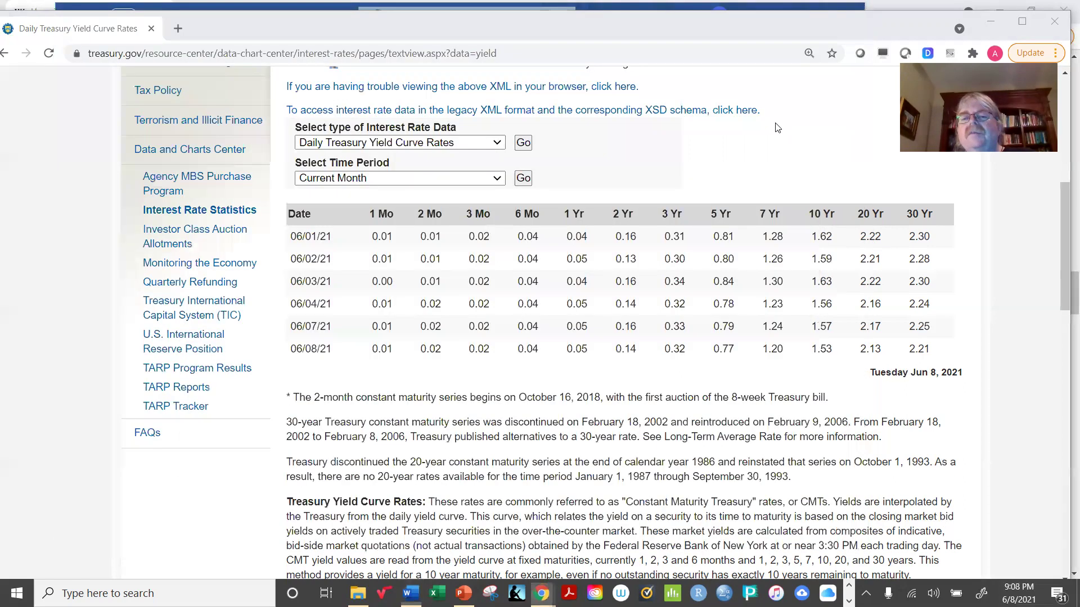
left_click(382, 363)
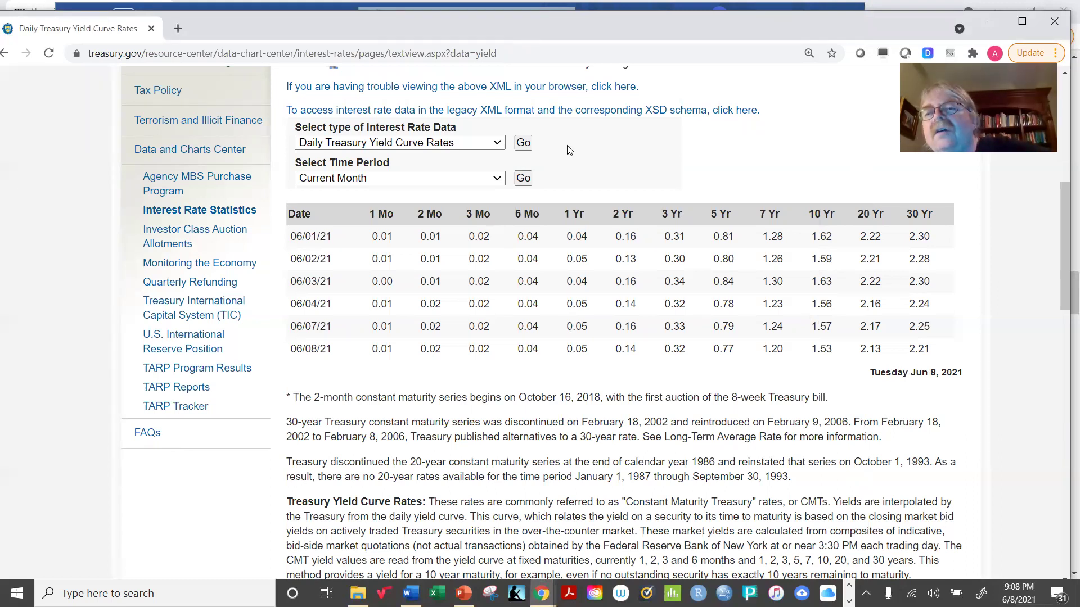
left_click(501, 179)
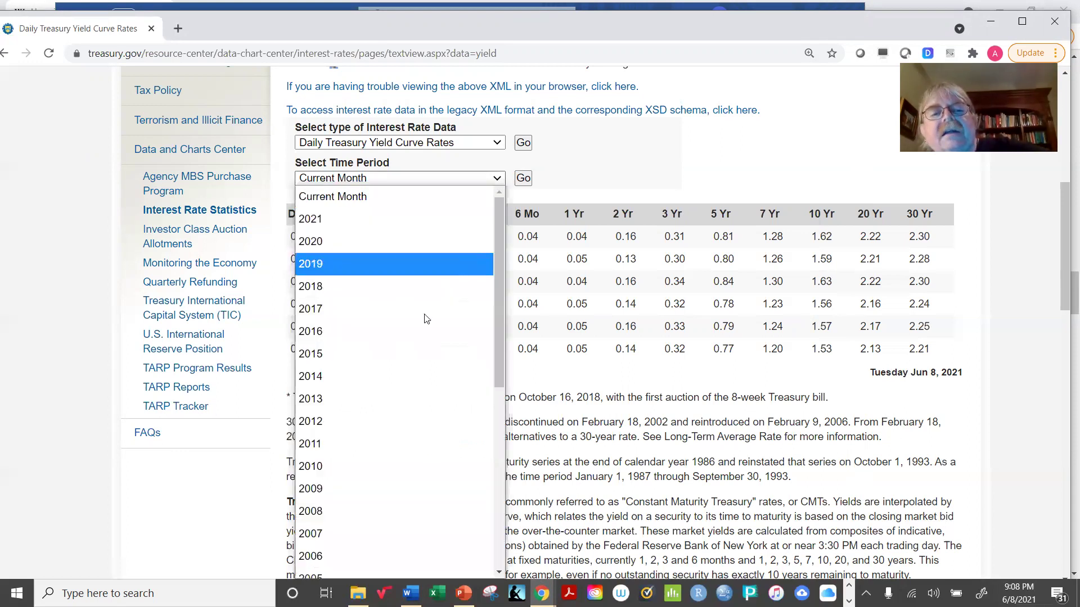
scroll(408, 369, "down", 5)
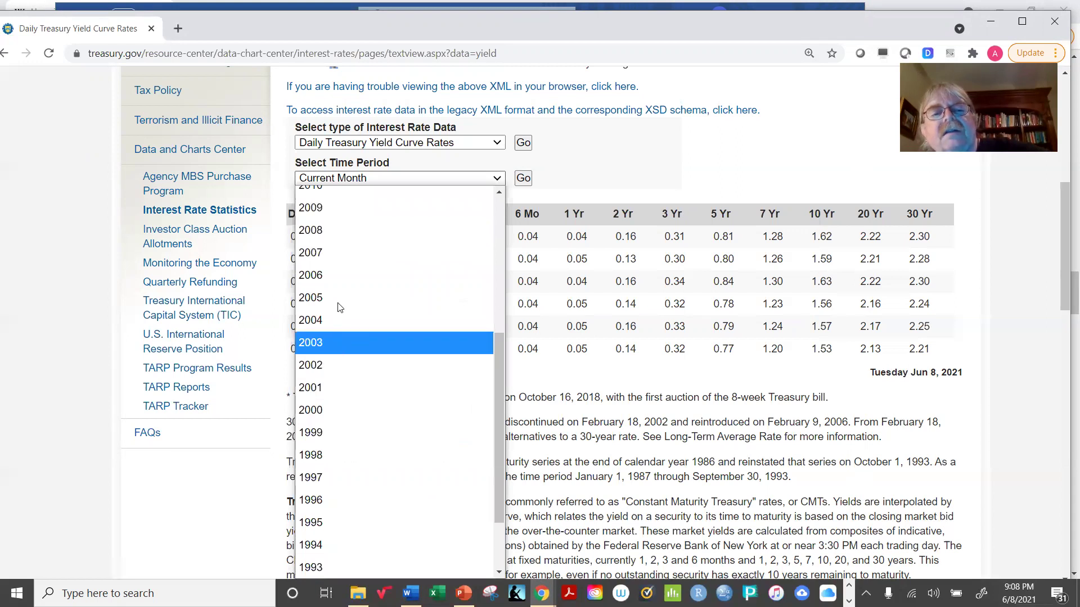
left_click(325, 273)
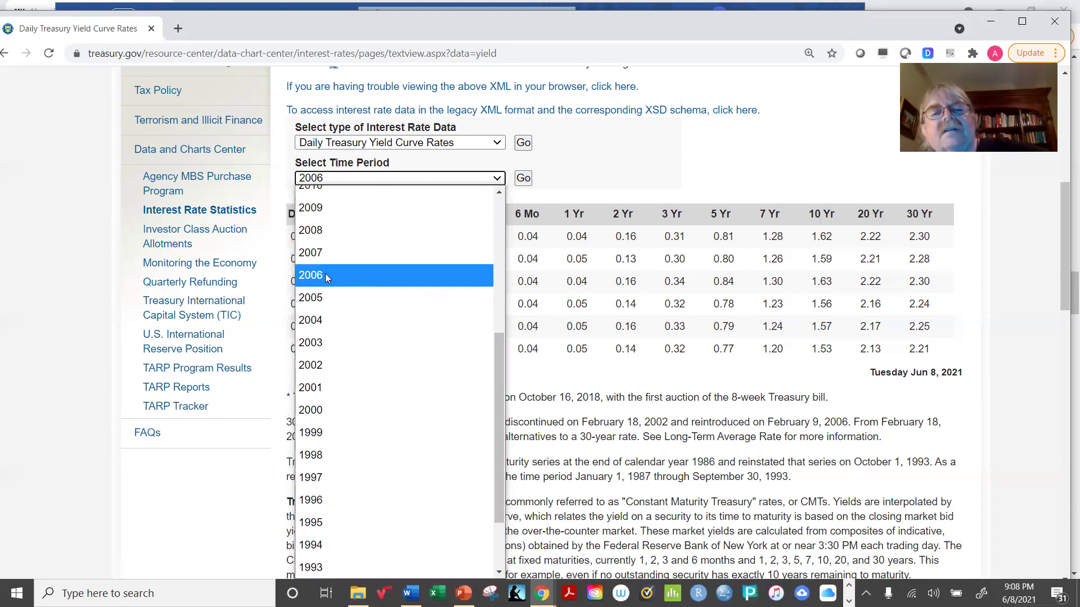
left_click(526, 181)
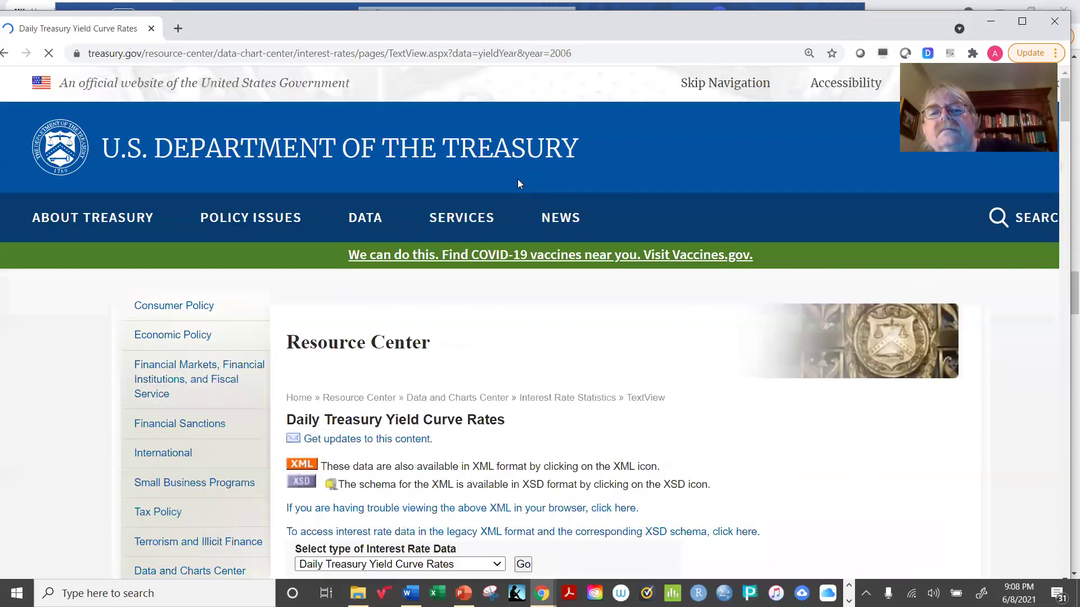
scroll(549, 254, "down", 2)
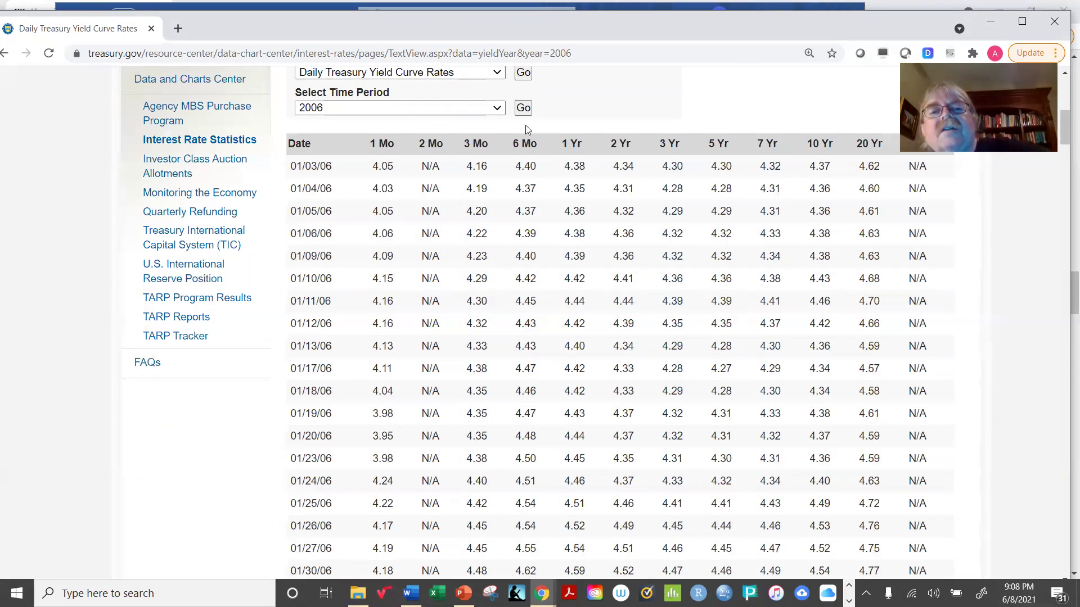
- Display the daily Treasury yield curve rates for 1999 and look through the first months of the table
left_click(500, 110)
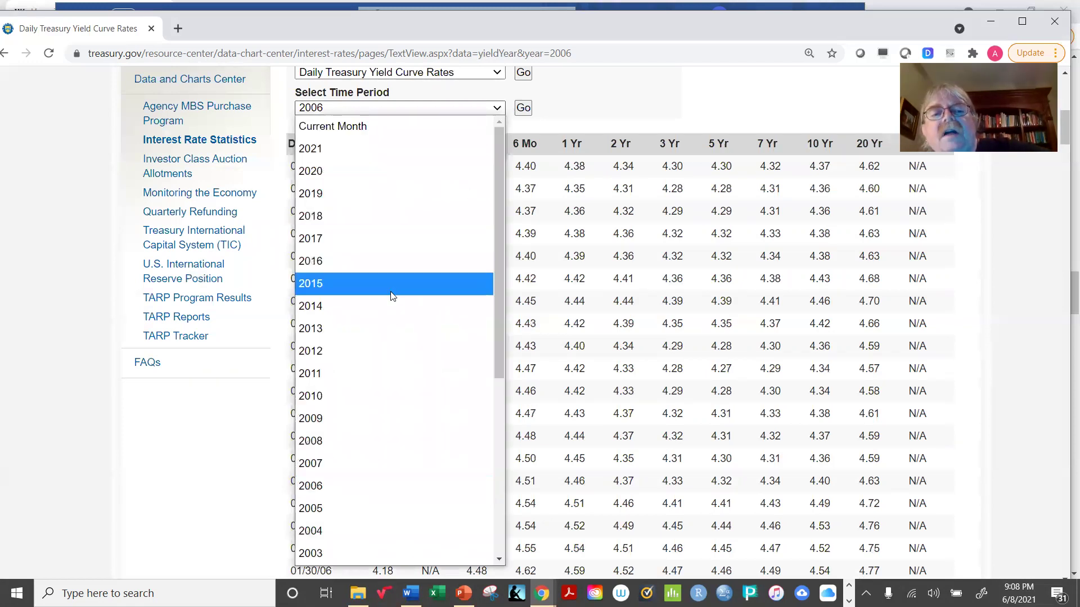
scroll(392, 296, "down", 5)
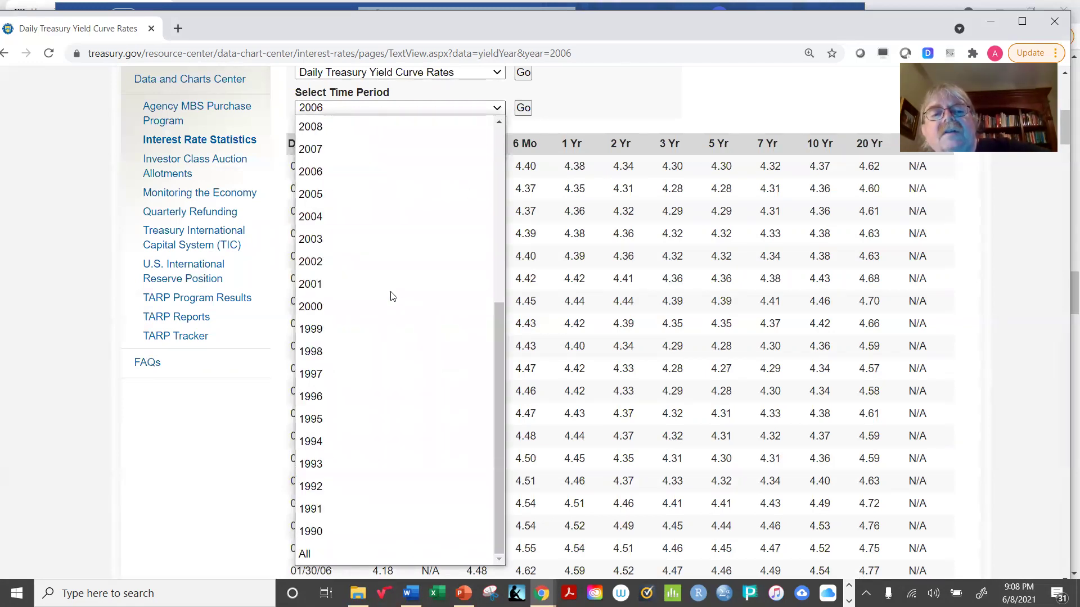
left_click(374, 327)
left_click(525, 110)
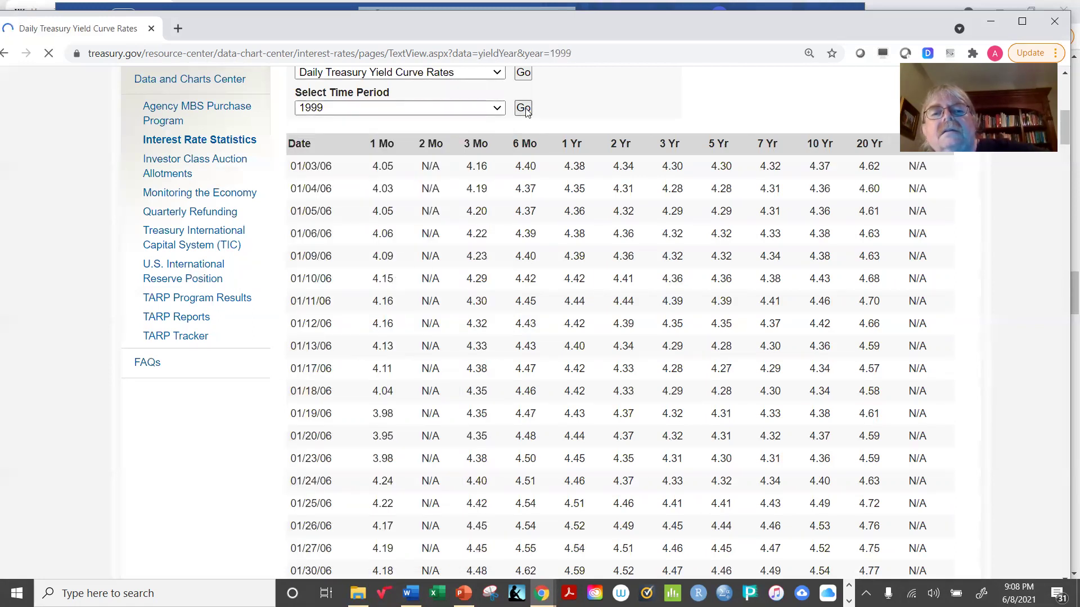
scroll(561, 409, "down", 8)
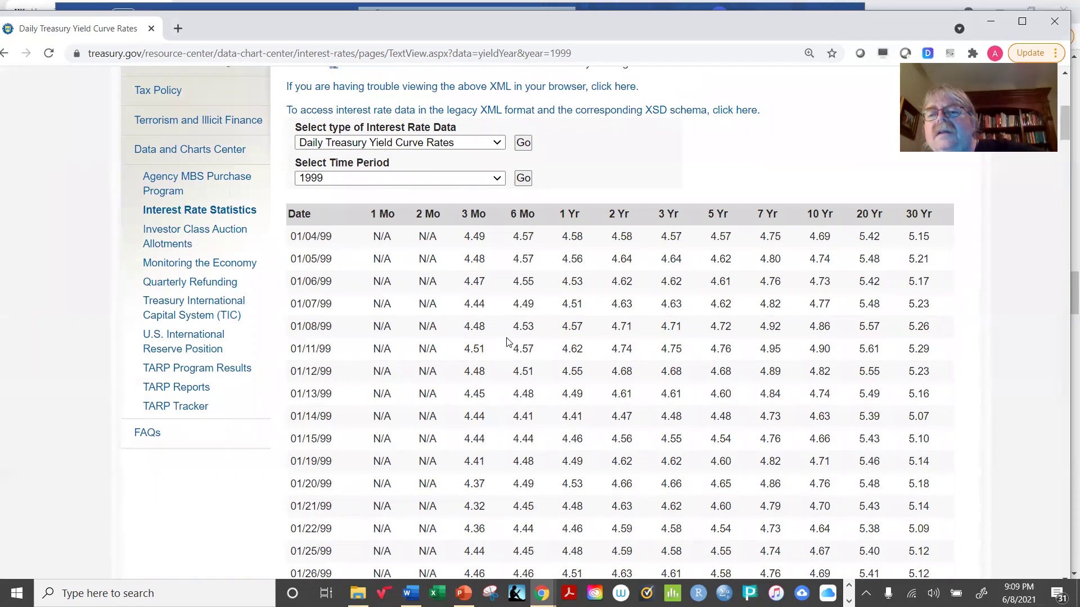
scroll(508, 341, "down", 10)
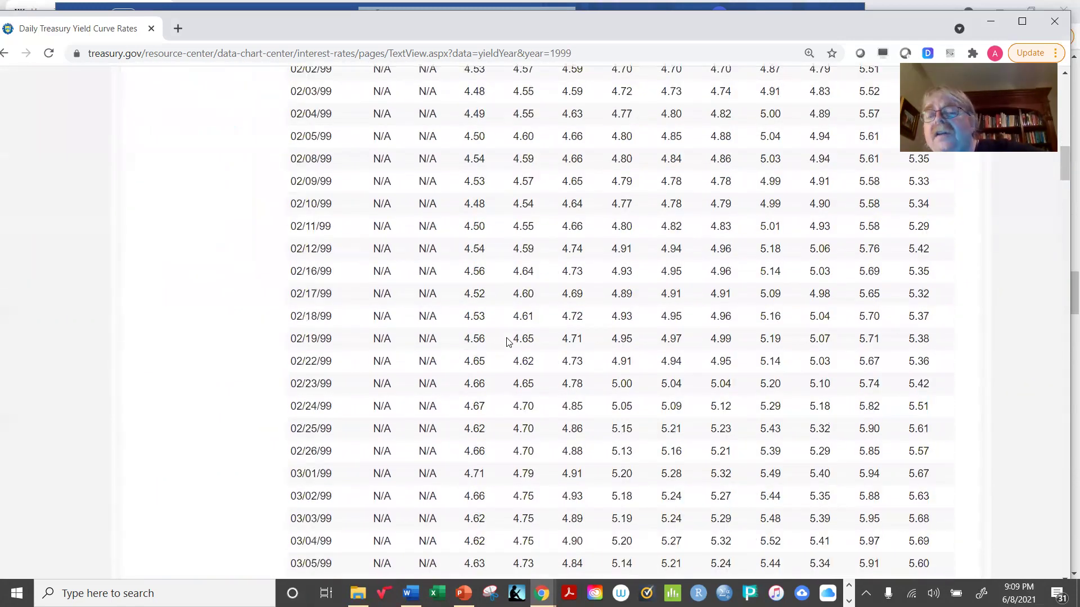
scroll(508, 341, "down", 6)
scroll(508, 341, "up", 5)
- Display the daily Treasury yield curve rates for 1991 and examine the January and February yields across maturities
scroll(508, 341, "up", 16)
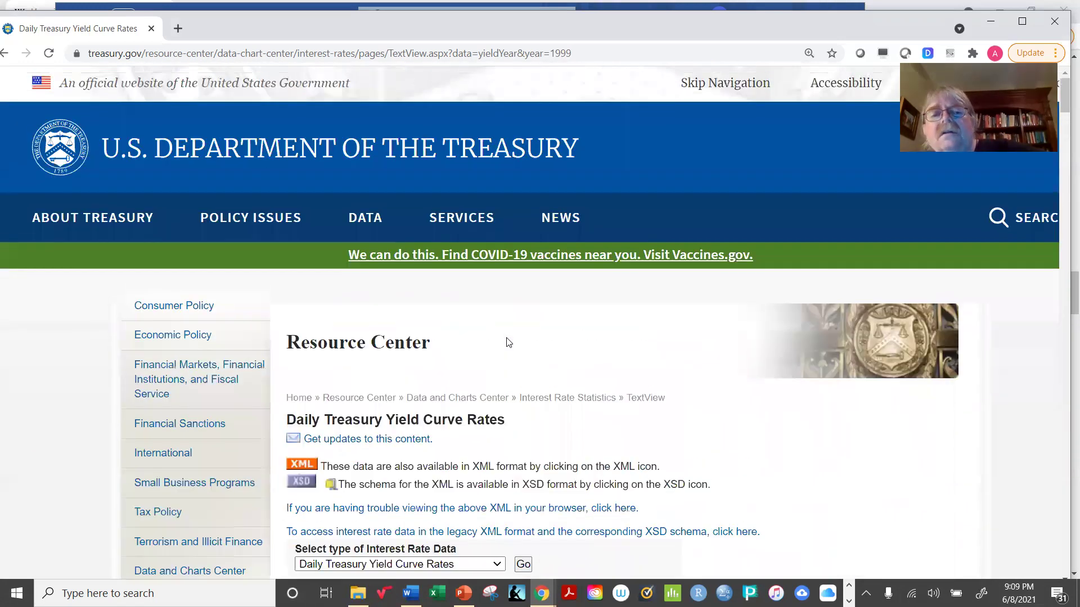
scroll(508, 342, "down", 5)
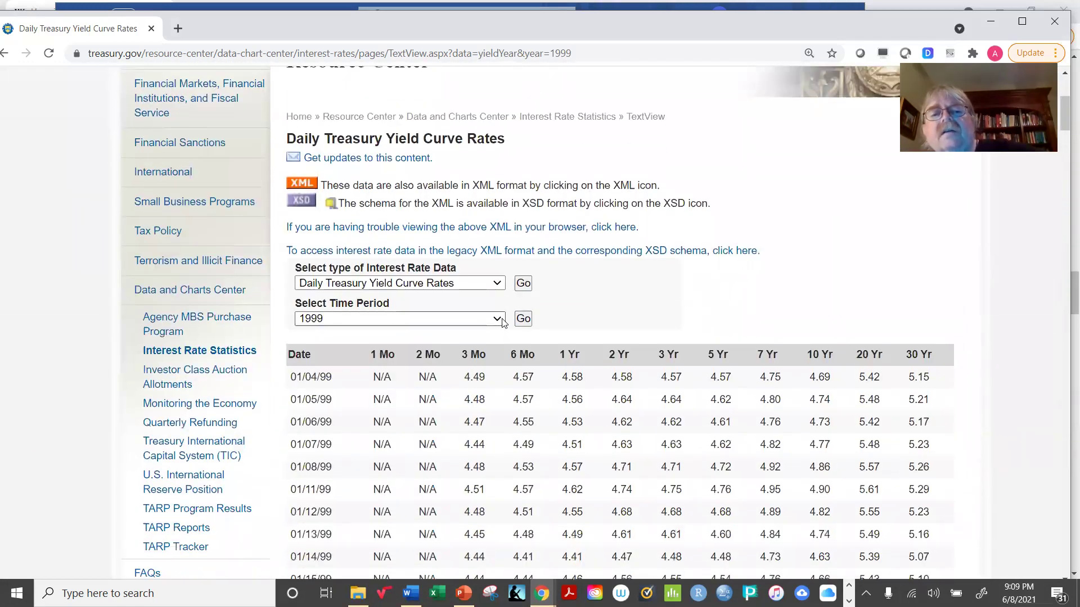
left_click(497, 319)
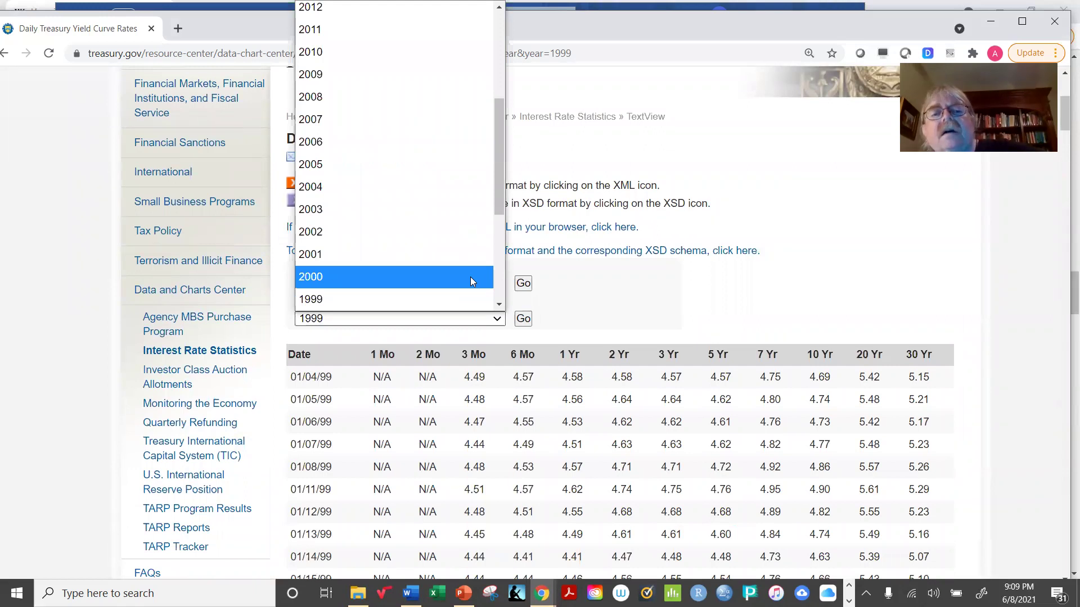
scroll(461, 275, "down", 3)
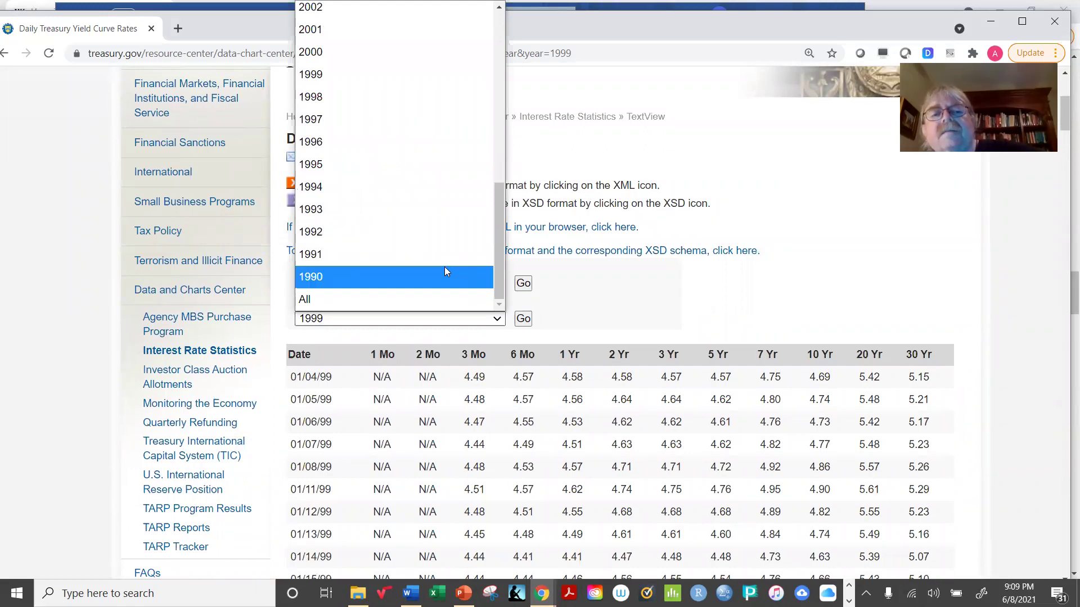
left_click(428, 253)
left_click(523, 319)
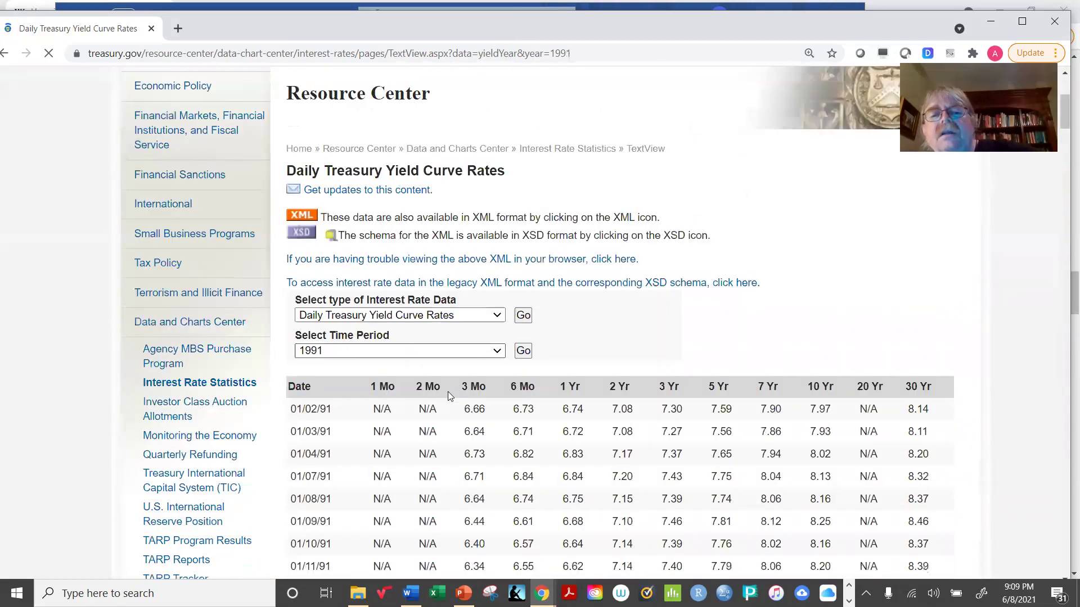
scroll(447, 392, "down", 3)
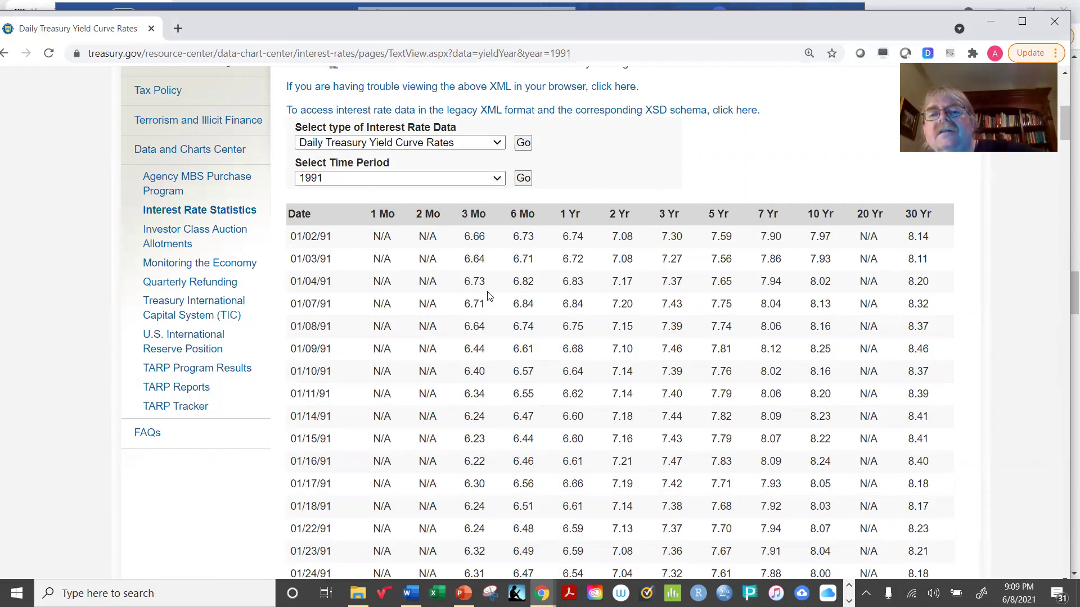
scroll(491, 315, "down", 7)
scroll(490, 319, "down", 8)
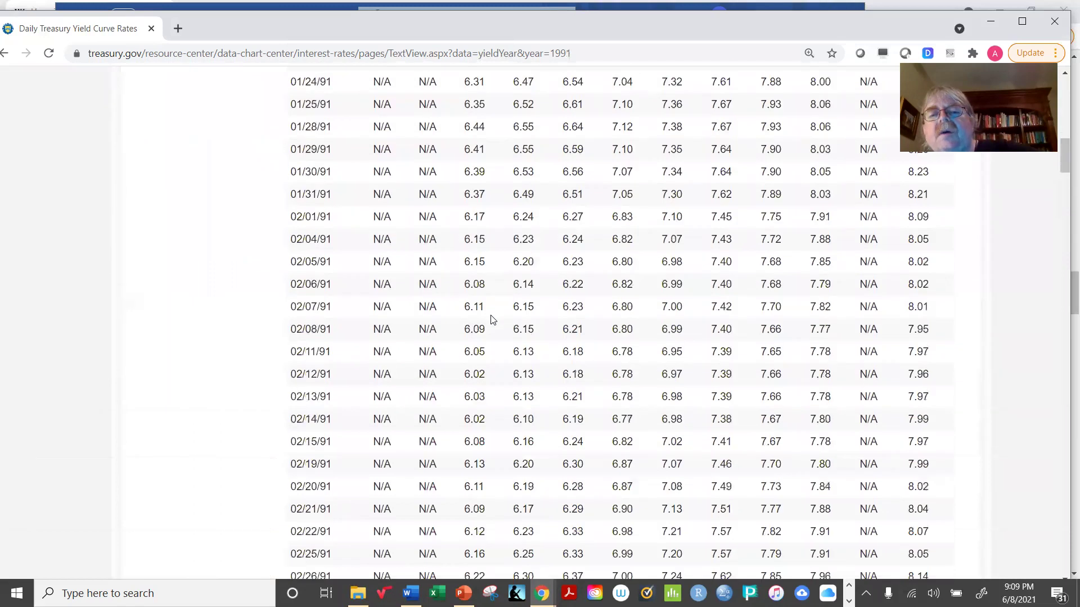
- Set the time period to 2021 and display that year's daily Treasury yield curve rates
scroll(492, 319, "up", 8)
scroll(493, 320, "up", 8)
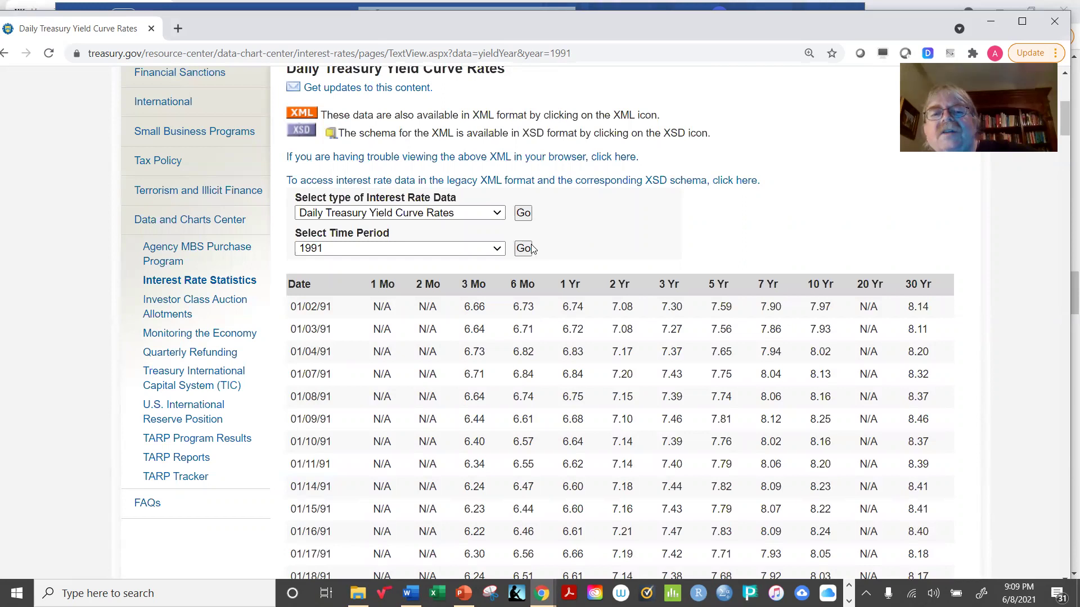
left_click(497, 249)
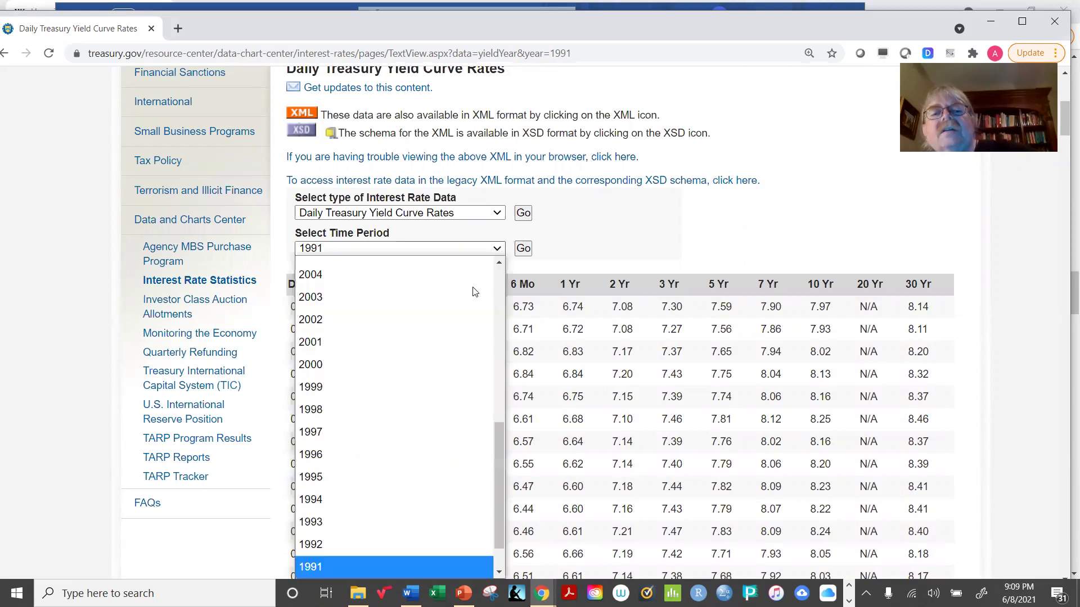
scroll(464, 304, "up", 6)
scroll(417, 290, "up", 1)
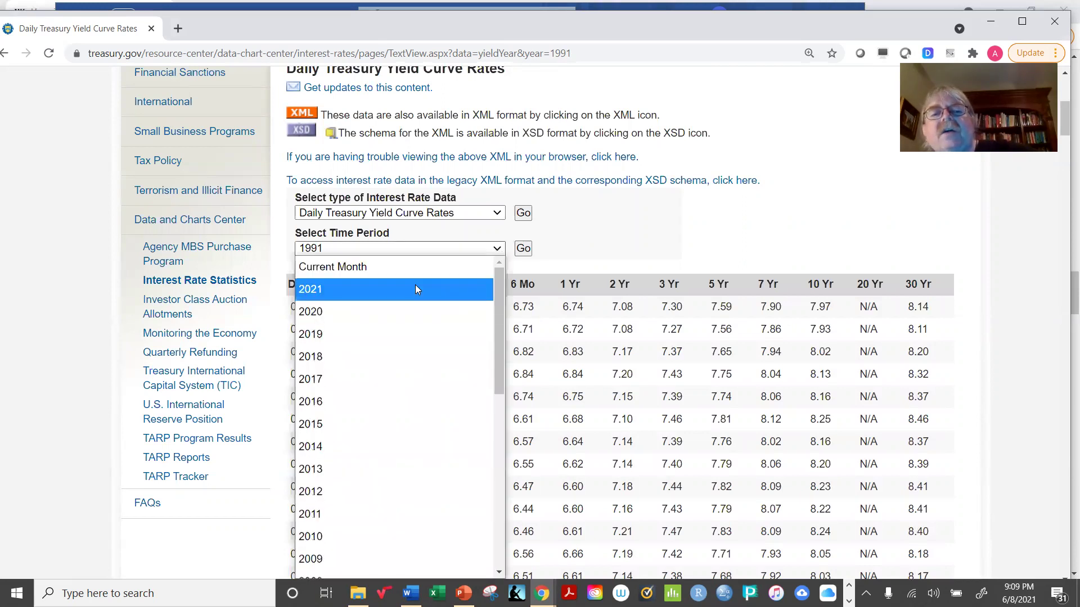
left_click(415, 287)
left_click(523, 248)
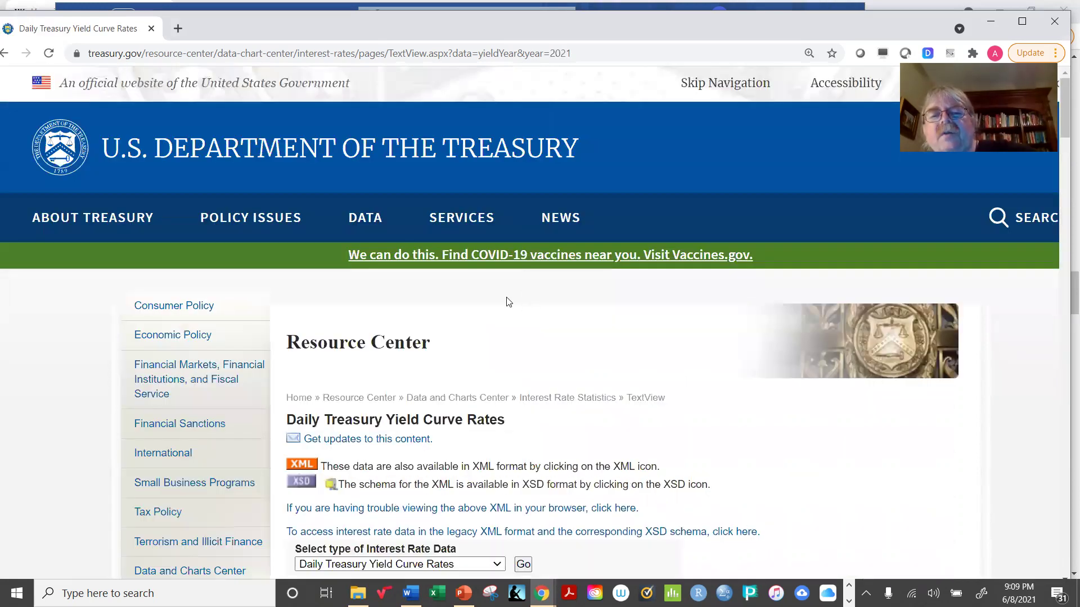
scroll(507, 324, "down", 6)
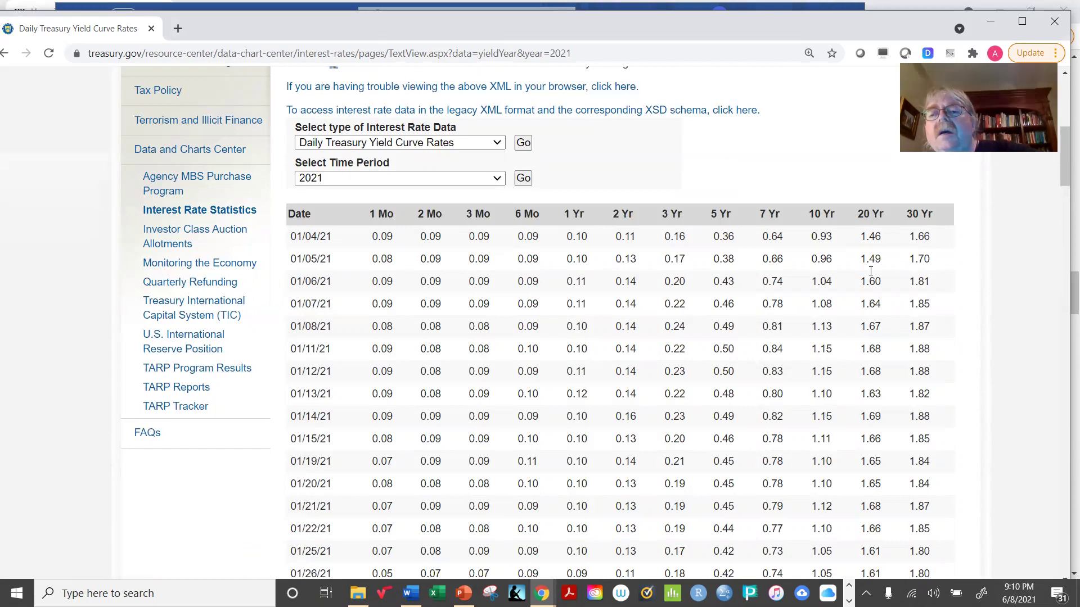
- Examine how the 2021 yields develop across maturities from January through April
scroll(779, 303, "down", 6)
scroll(780, 302, "down", 1)
scroll(777, 304, "up", 10)
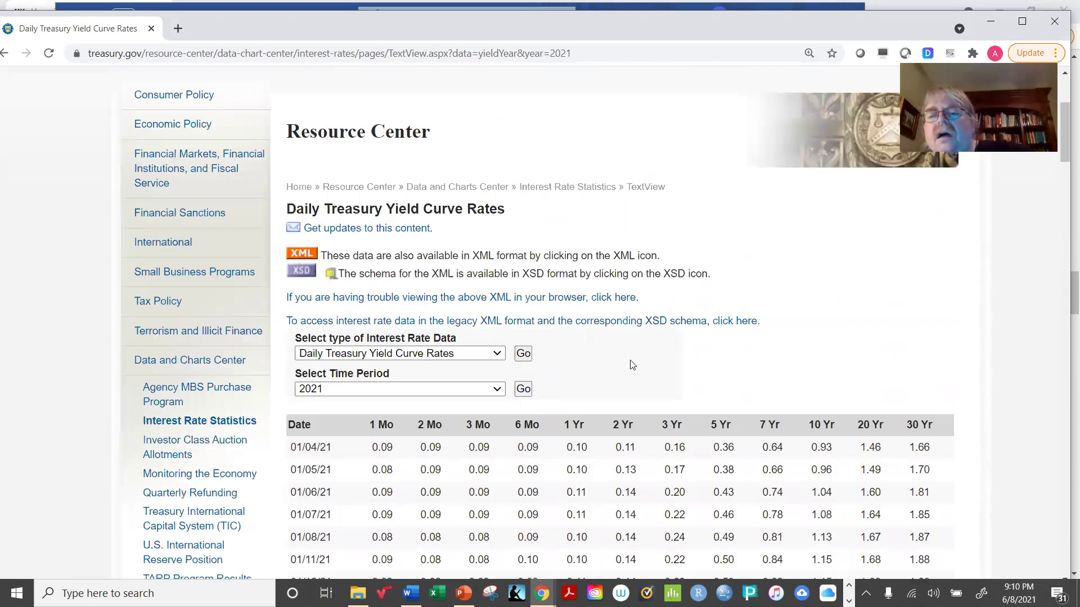
scroll(632, 364, "down", 3)
scroll(631, 365, "down", 9)
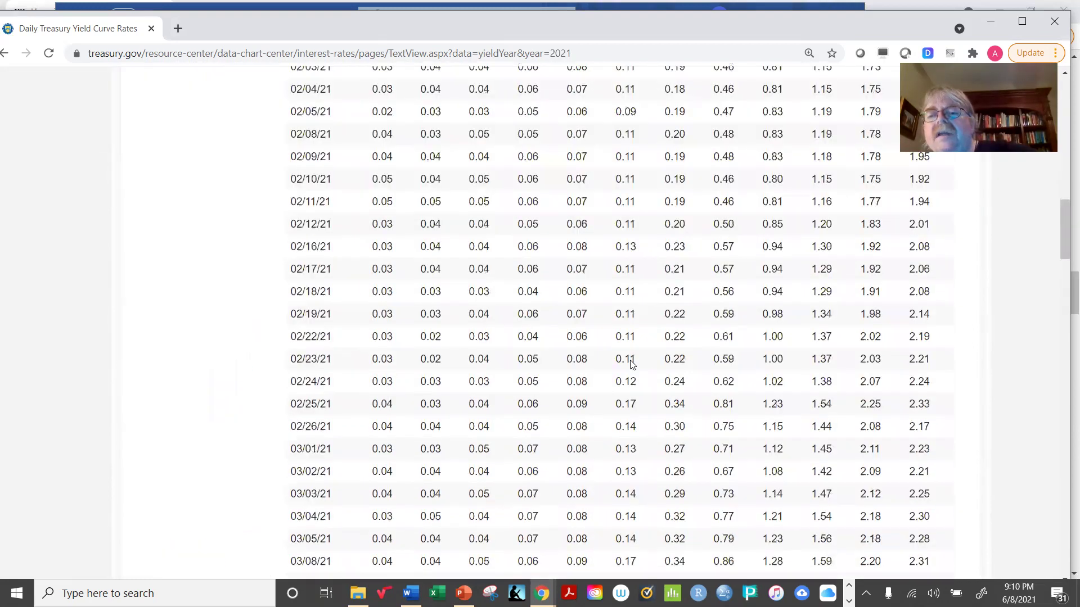
scroll(631, 363, "down", 4)
scroll(631, 360, "down", 6)
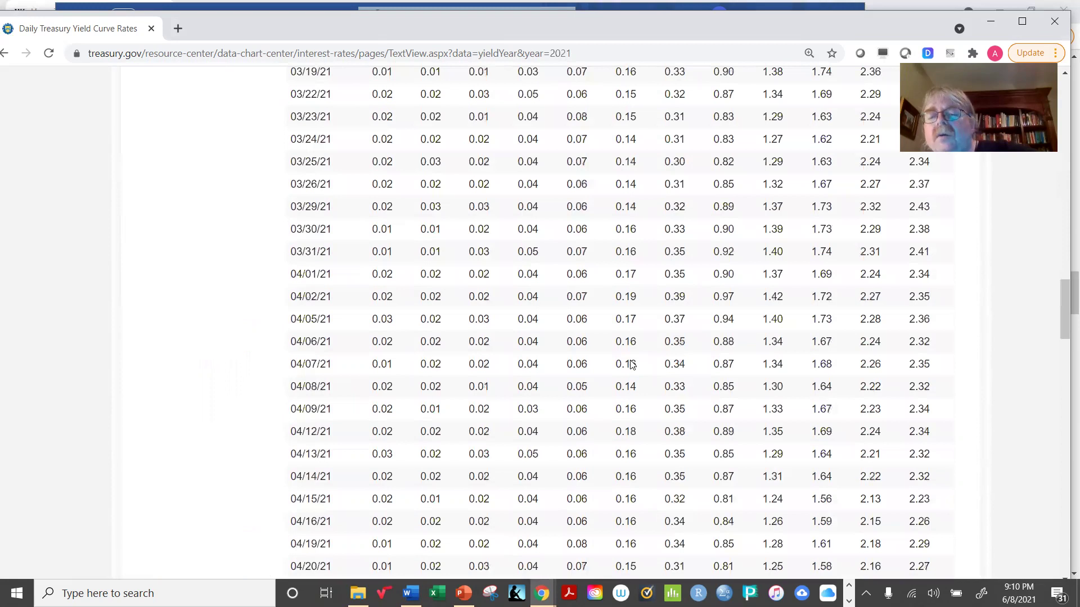
- Examine the 2021 Treasury yields for April and May across maturities, then return to the start of the page
scroll(631, 365, "down", 3)
scroll(631, 364, "down", 4)
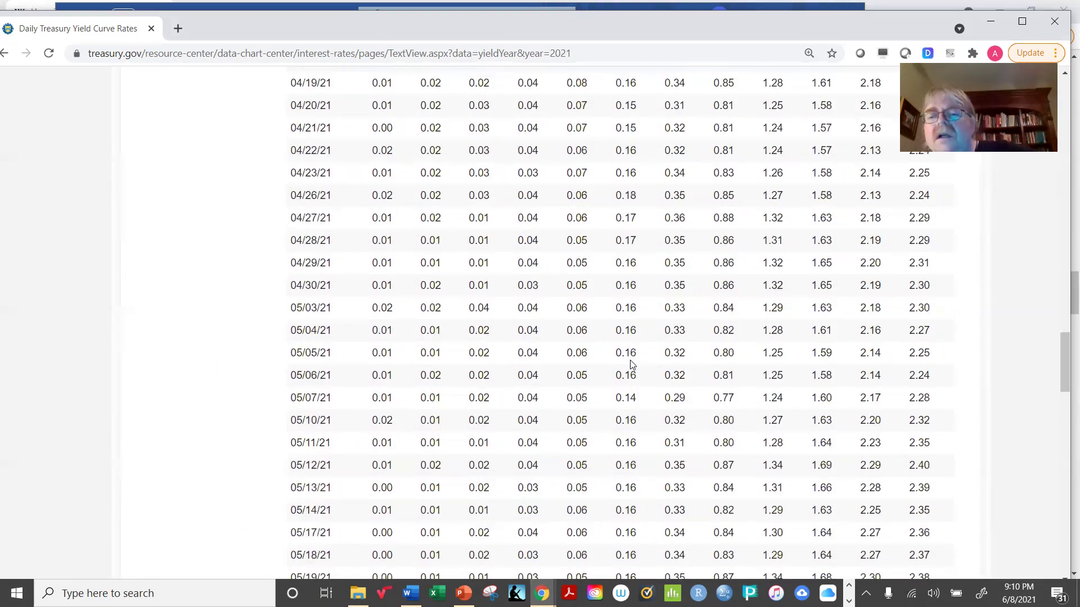
scroll(631, 365, "up", 1)
scroll(607, 349, "up", 6)
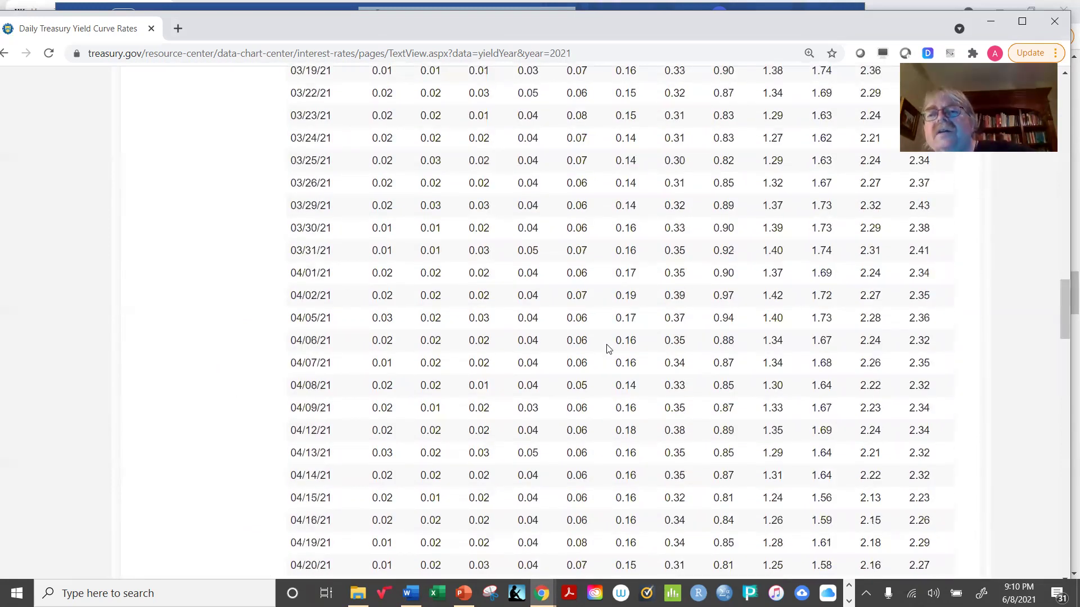
scroll(607, 348, "up", 15)
scroll(607, 349, "up", 10)
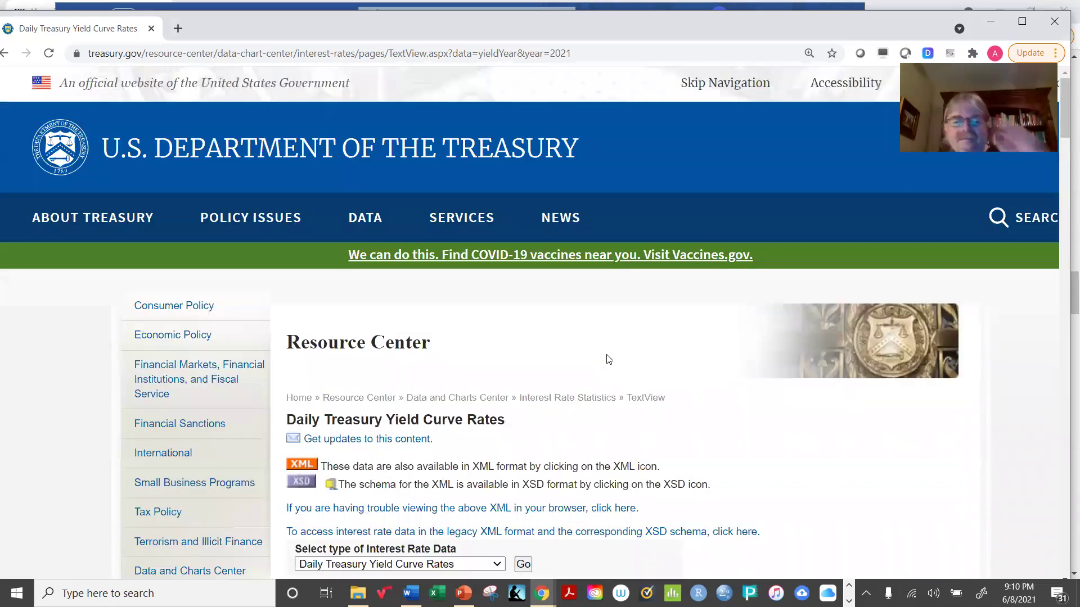
- Switch to the File Explorer window showing the Chapter 2 - Determination of Interest Rates folder
key("alt+Tab")
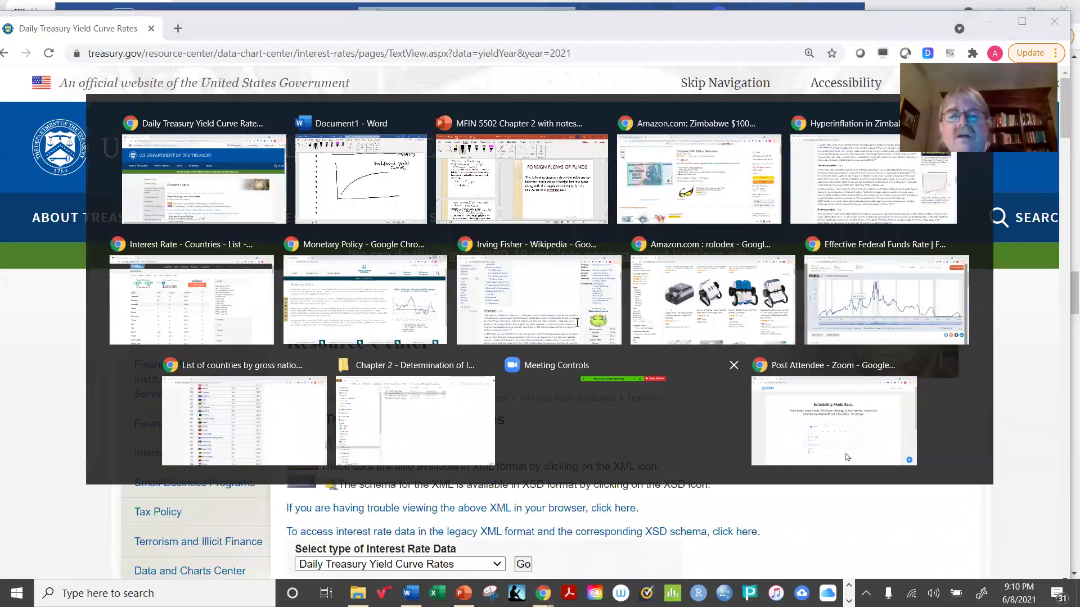
key("alt+Tab")
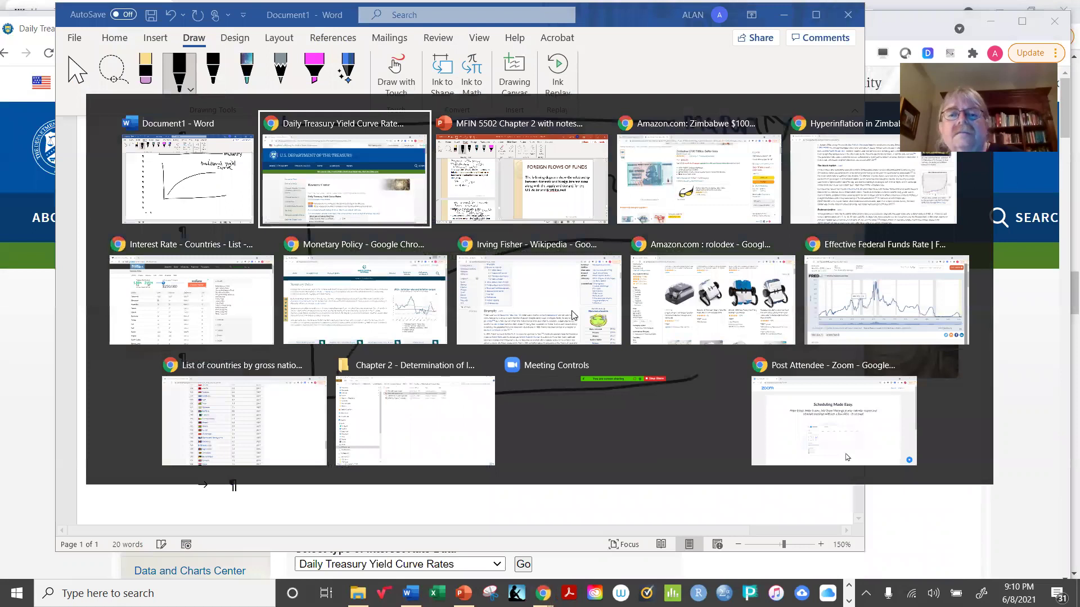
key("Tab")
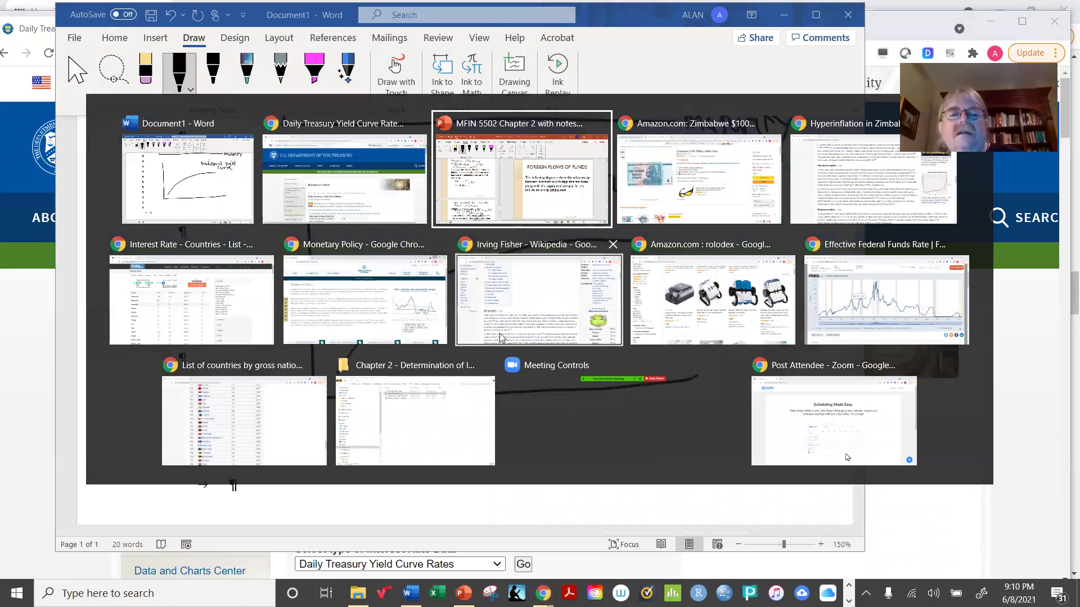
key("Tab")
key("alt+Tab")
key("Tab")
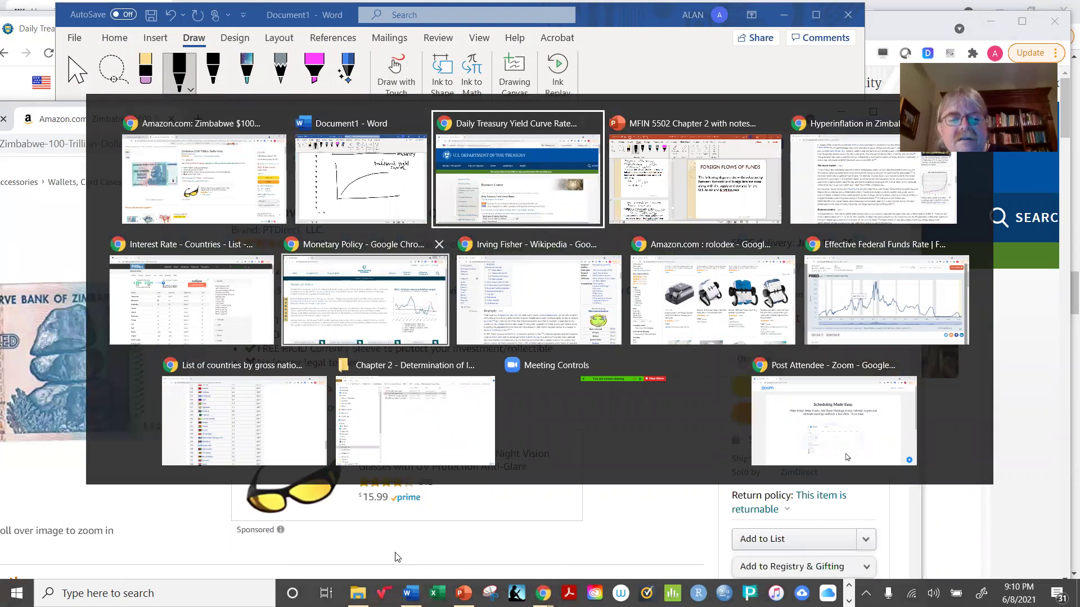
left_click(402, 365)
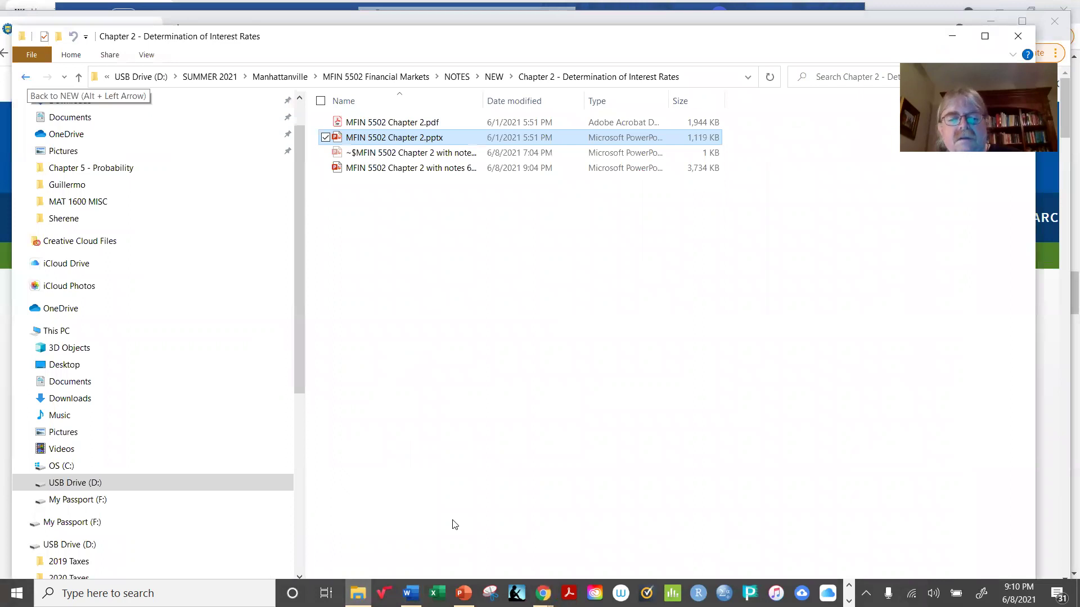
key("alt+Tab")
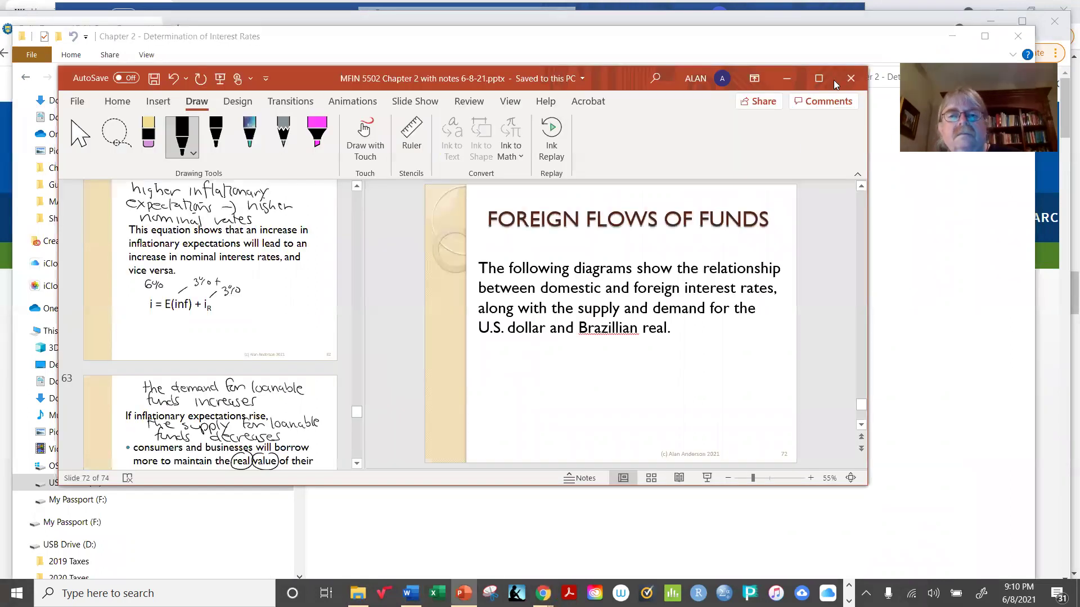
key("alt+Tab")
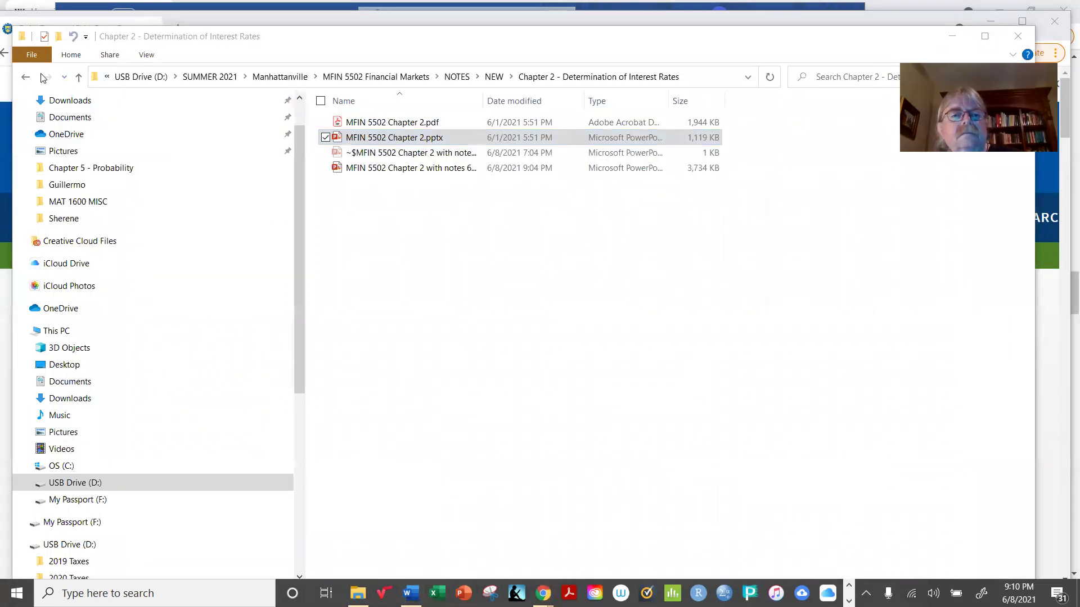
- Open MFIN 5502 Chapter 3.pptx from the Chapter 3 - Structure of Interest Rates folder in PowerPoint and maximize its window
left_click(25, 77)
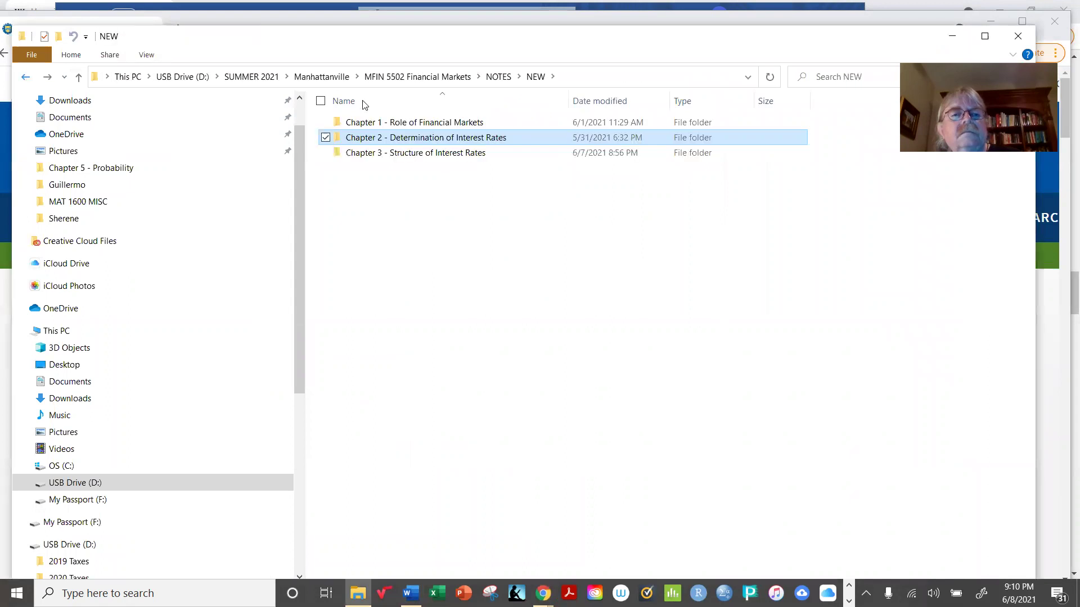
left_click(393, 158)
double_click(394, 159)
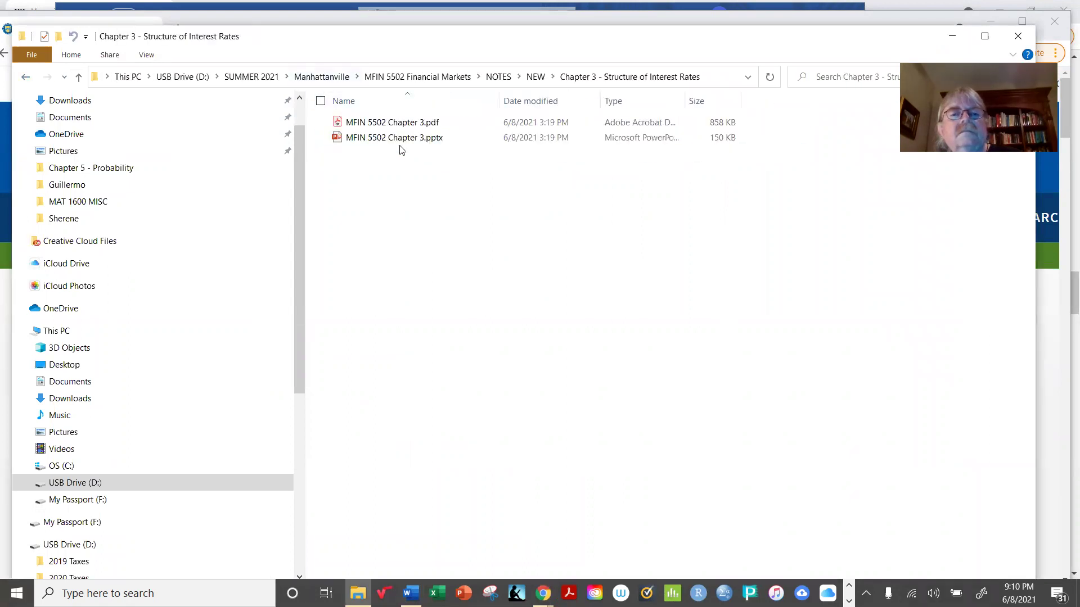
left_click(412, 140)
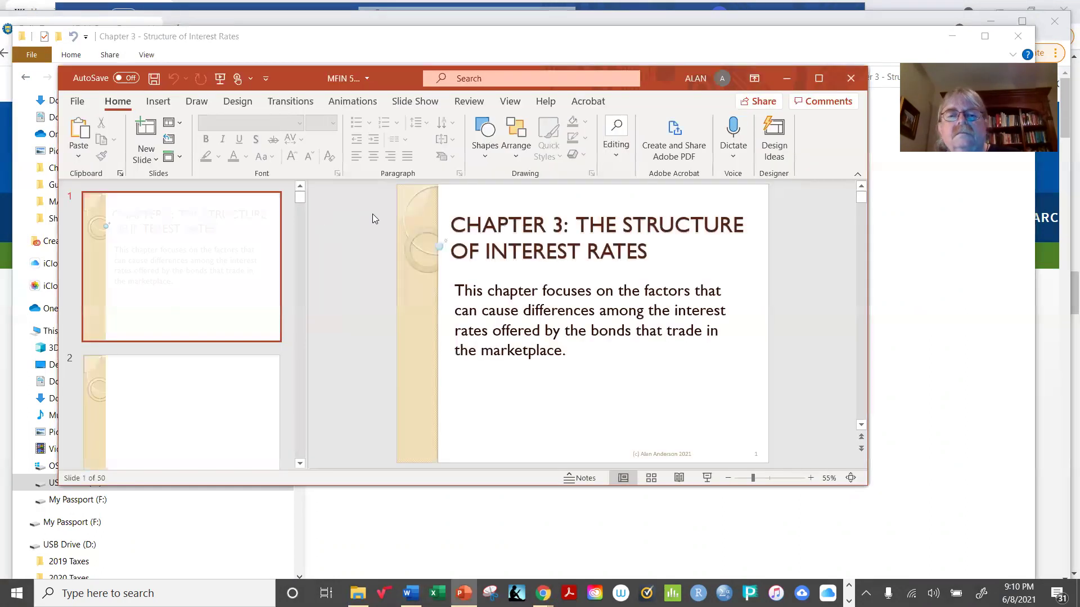
left_click(817, 79)
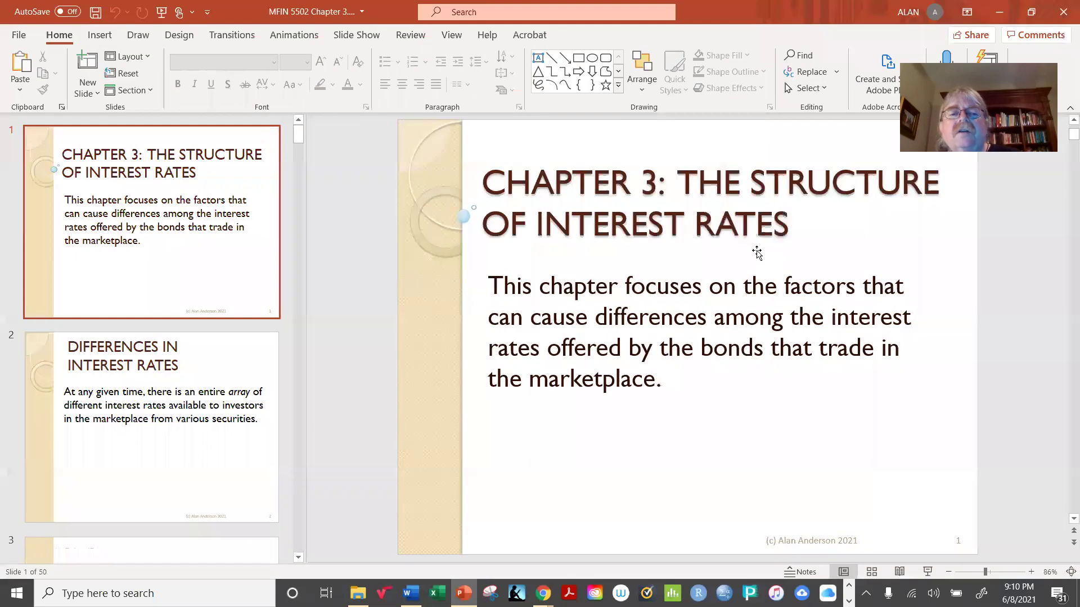